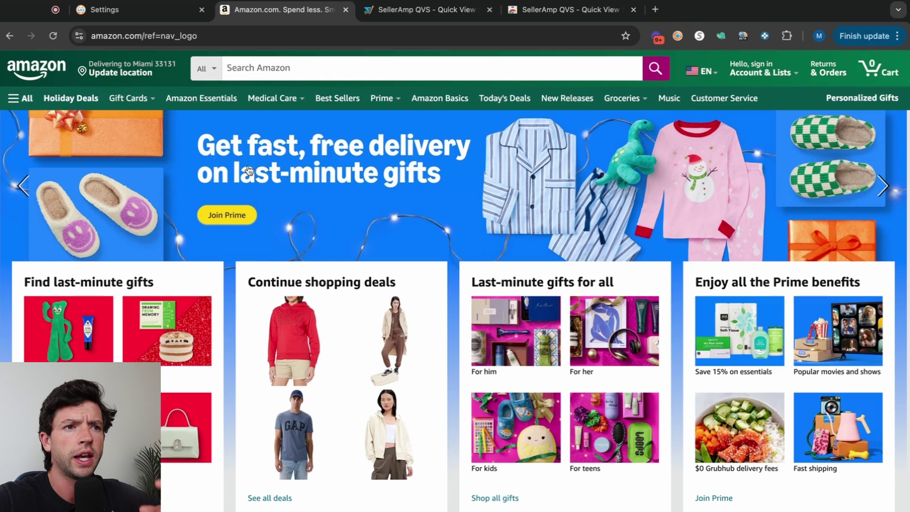
- Load Amazon results for 'Cuddl duds' showing Cuddl Duds fleece-lined shirts and base layers
{"action": "mouse_move", "coordinate": [274, 98]}
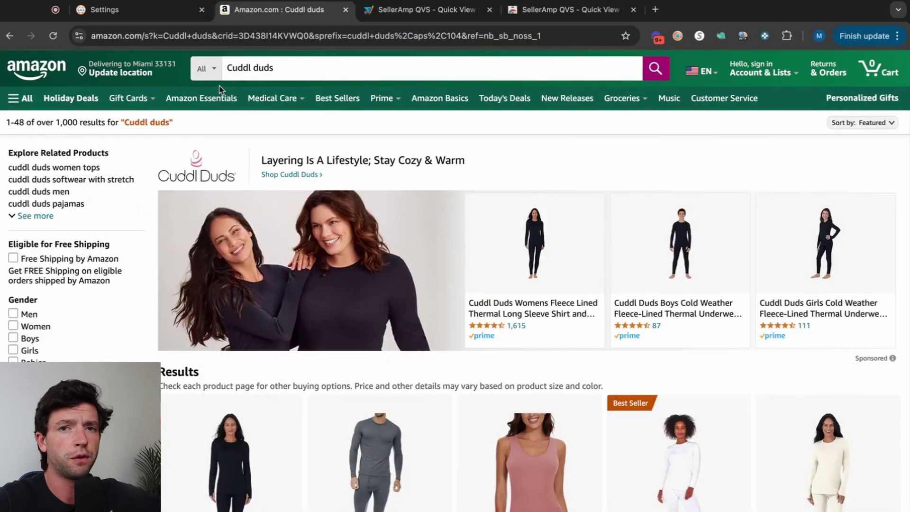
- Review the SellerAmp boxes on the Cuddl Duds results, then go to the SellerAmp QVS store page
{"action": "scroll", "coordinate": [312, 270], "scroll_direction": "down", "scroll_amount": 5}
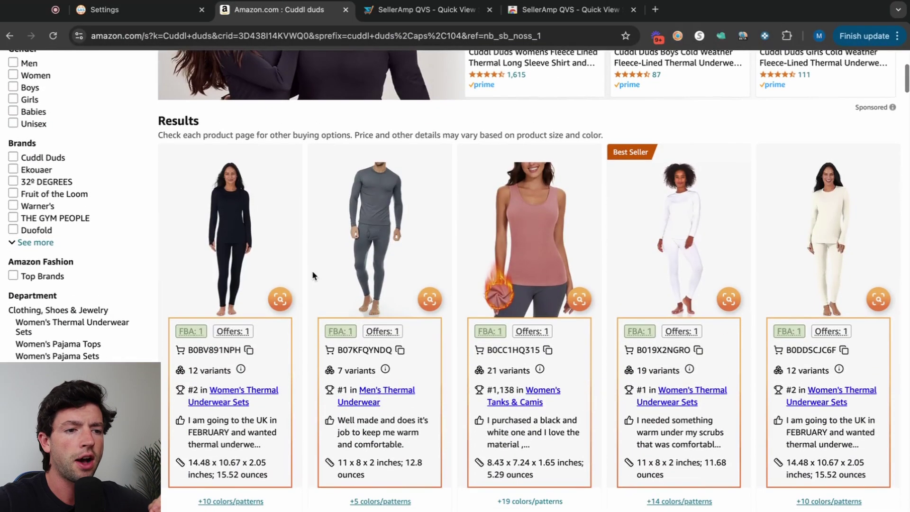
{"action": "scroll", "coordinate": [311, 271], "scroll_direction": "down", "scroll_amount": 1}
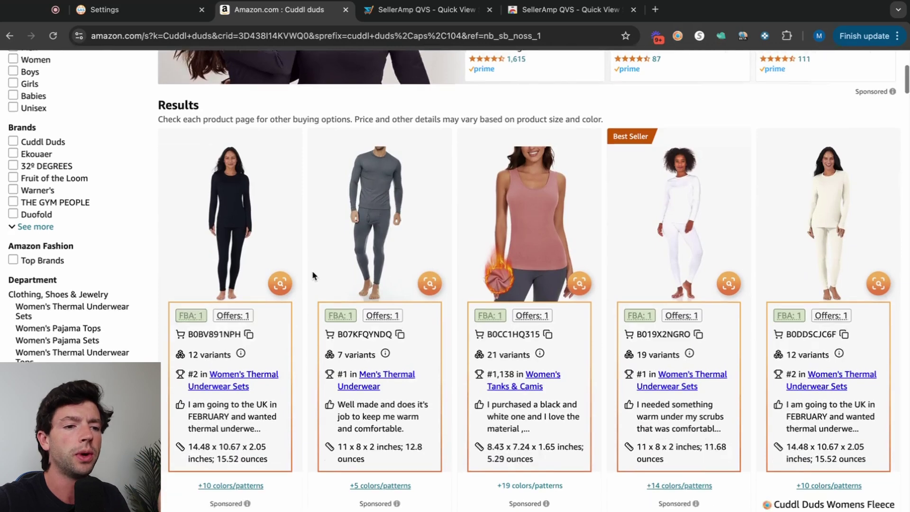
{"action": "scroll", "coordinate": [313, 282], "scroll_direction": "down", "scroll_amount": 2}
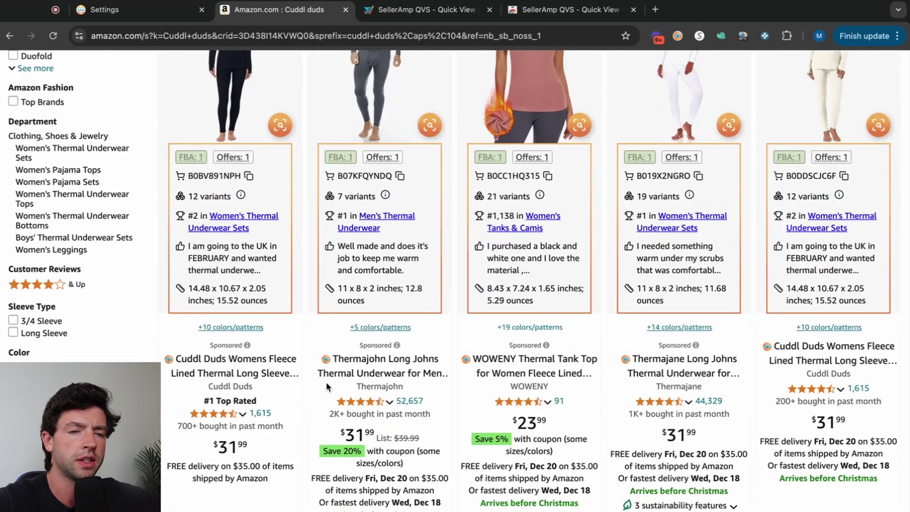
{"action": "scroll", "coordinate": [327, 386], "scroll_direction": "down", "scroll_amount": 10}
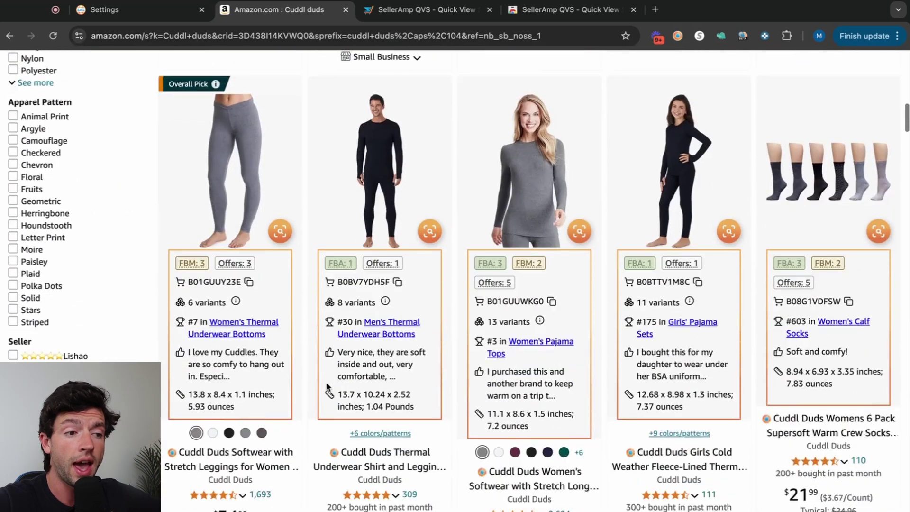
{"action": "scroll", "coordinate": [127, 272], "scroll_direction": "up", "scroll_amount": 5}
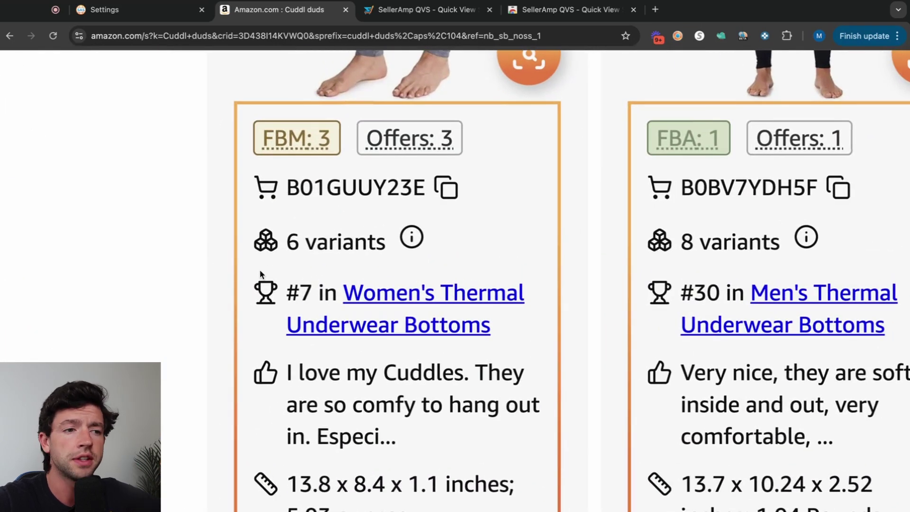
{"action": "mouse_move", "coordinate": [305, 147]}
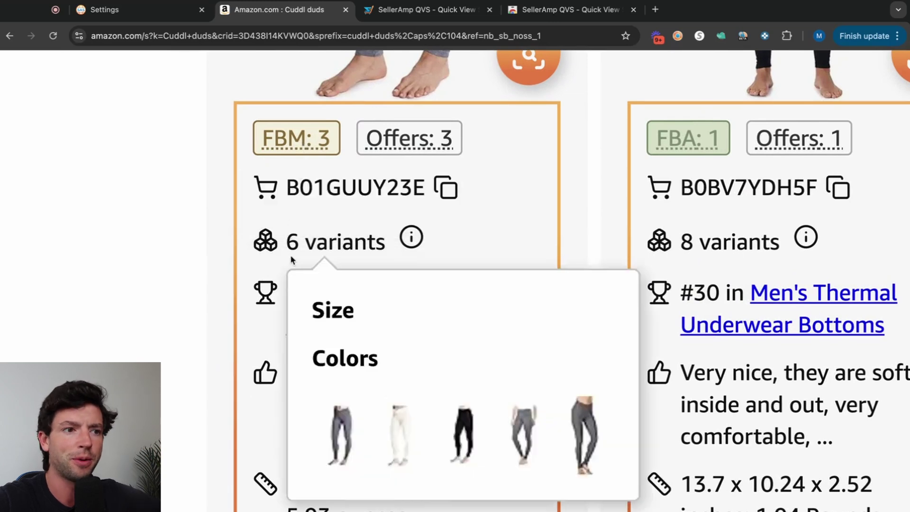
{"action": "scroll", "coordinate": [265, 338], "scroll_direction": "down", "scroll_amount": 5}
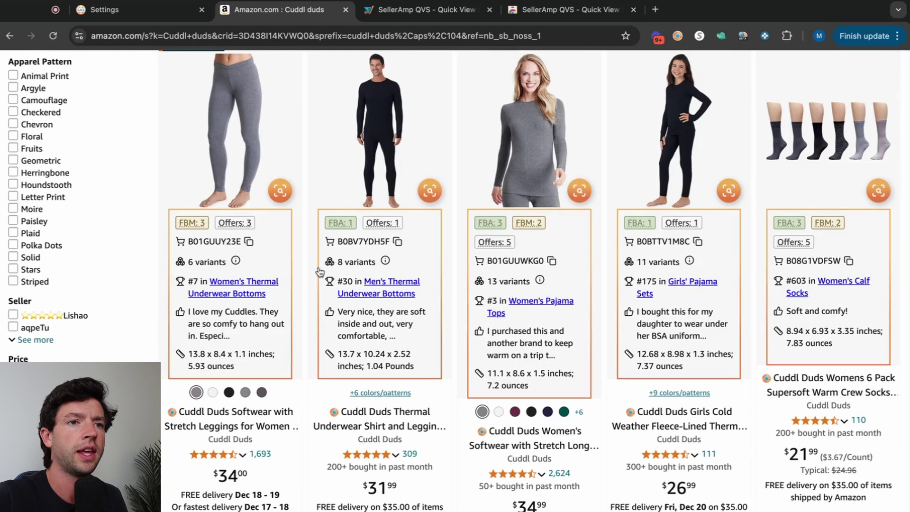
{"action": "left_click", "coordinate": [533, 10]}
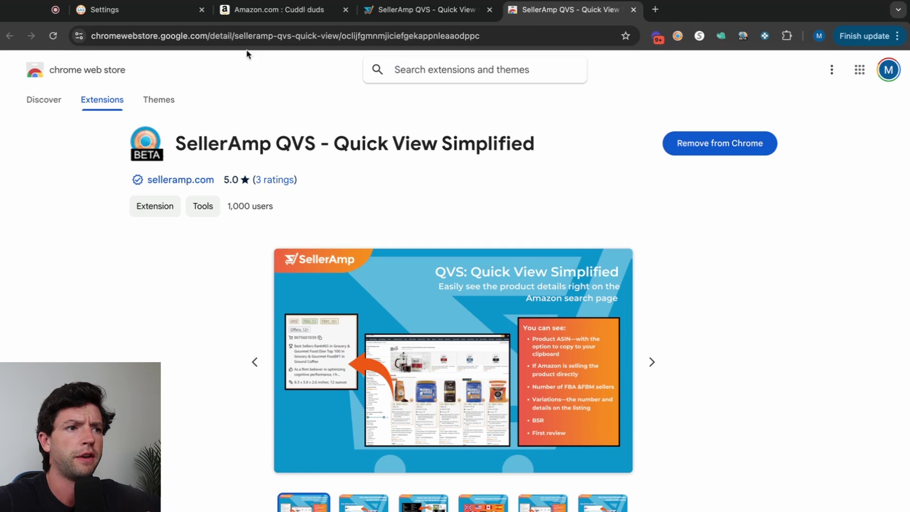
- Return to the Amazon 'Cuddl duds' results tab with the page zoom reset to normal
{"action": "left_click", "coordinate": [260, 11]}
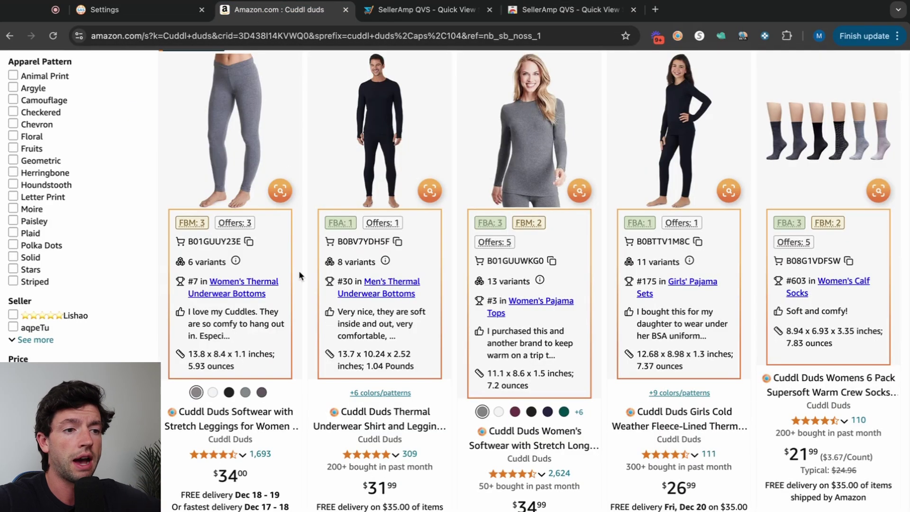
{"action": "scroll", "coordinate": [299, 270], "scroll_direction": "up", "scroll_amount": 5}
{"action": "scroll", "coordinate": [445, 273], "scroll_direction": "down", "scroll_amount": 5}
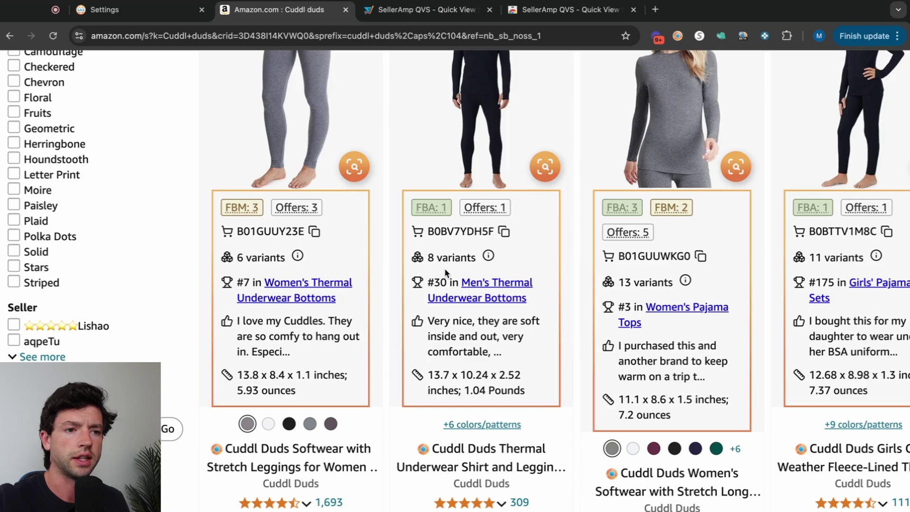
{"action": "key", "text": "ctrl+minus"}
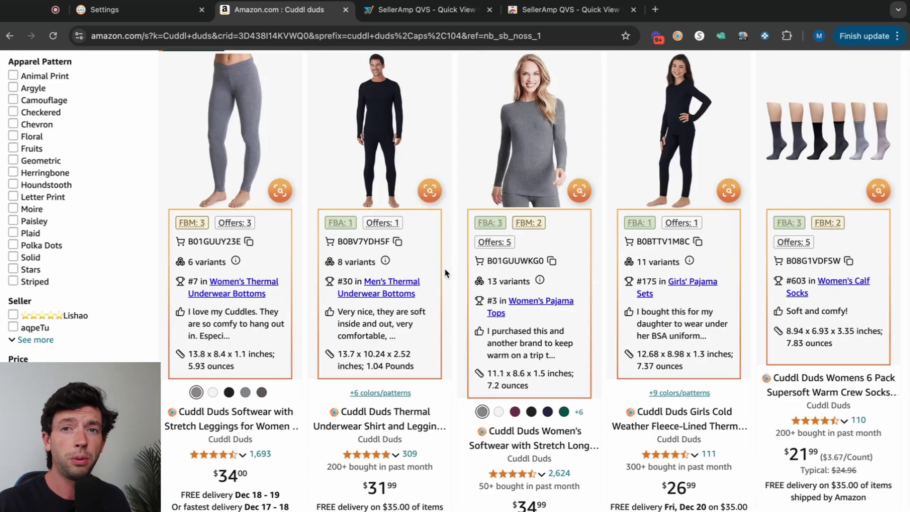
{"action": "scroll", "coordinate": [445, 268], "scroll_direction": "up", "scroll_amount": 10}
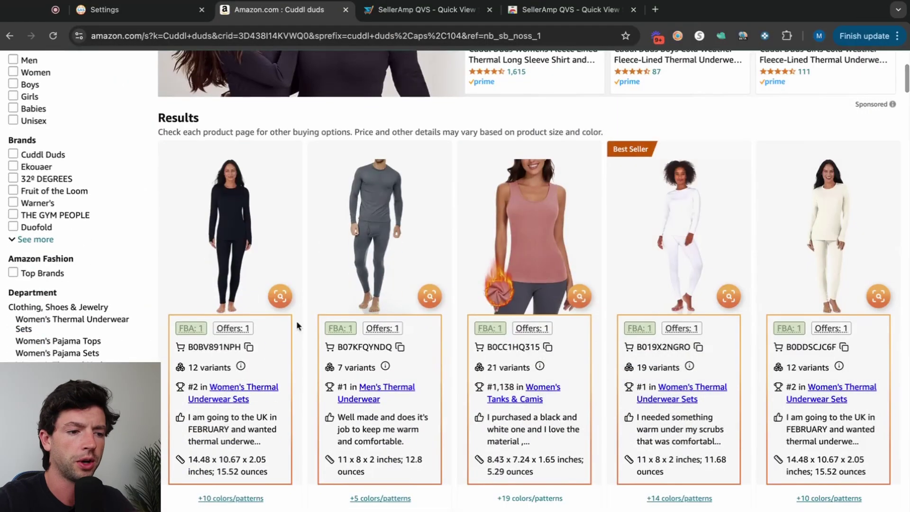
{"action": "scroll", "coordinate": [297, 321], "scroll_direction": "down", "scroll_amount": 3}
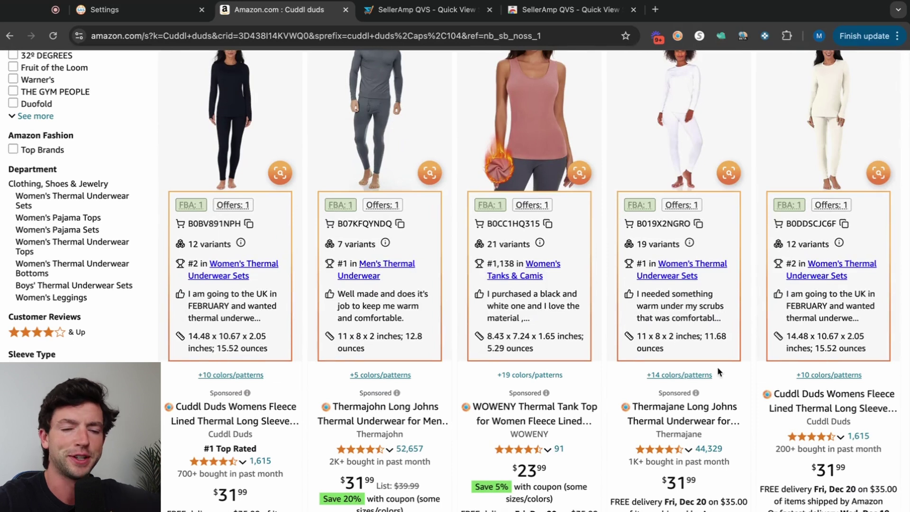
{"action": "scroll", "coordinate": [718, 369], "scroll_direction": "down", "scroll_amount": 2}
{"action": "scroll", "coordinate": [717, 369], "scroll_direction": "up", "scroll_amount": 1}
{"action": "scroll", "coordinate": [718, 366], "scroll_direction": "down", "scroll_amount": 10}
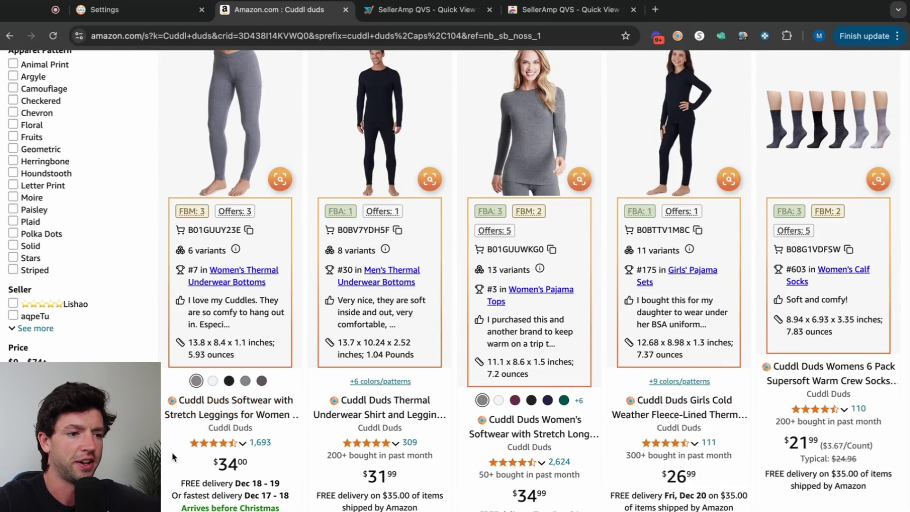
{"action": "scroll", "coordinate": [172, 452], "scroll_direction": "up", "scroll_amount": 5}
{"action": "scroll", "coordinate": [172, 449], "scroll_direction": "down", "scroll_amount": 2}
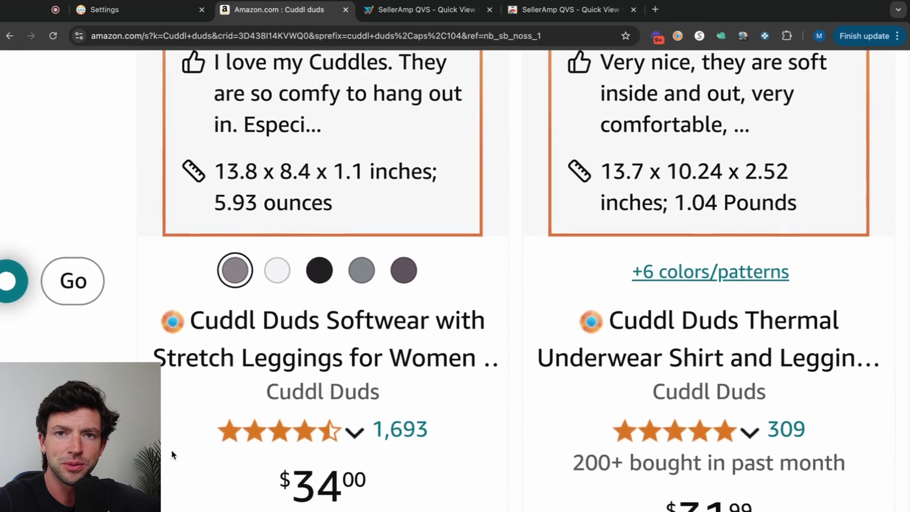
{"action": "scroll", "coordinate": [172, 450], "scroll_direction": "down", "scroll_amount": 5}
{"action": "scroll", "coordinate": [425, 487], "scroll_direction": "up", "scroll_amount": 3}
{"action": "scroll", "coordinate": [425, 487], "scroll_direction": "down", "scroll_amount": 5}
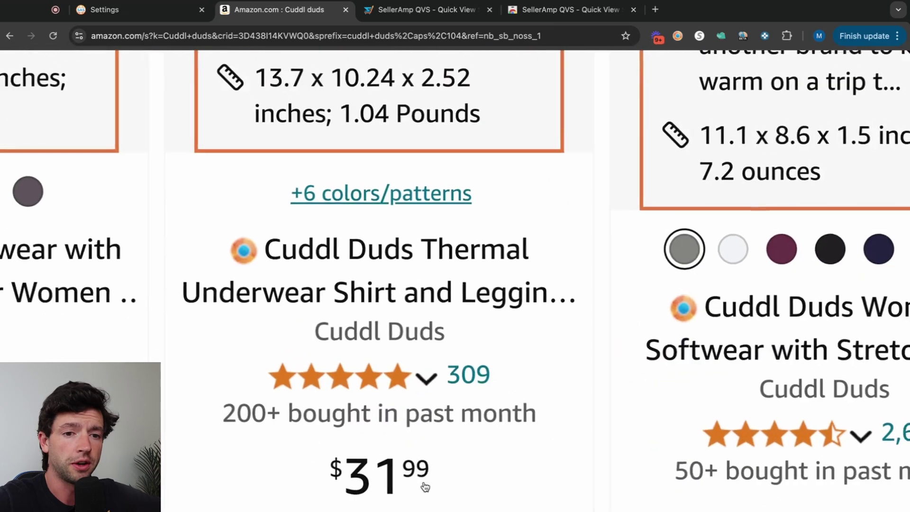
{"action": "scroll", "coordinate": [671, 484], "scroll_direction": "up", "scroll_amount": 3}
{"action": "scroll", "coordinate": [671, 484], "scroll_direction": "down", "scroll_amount": 5}
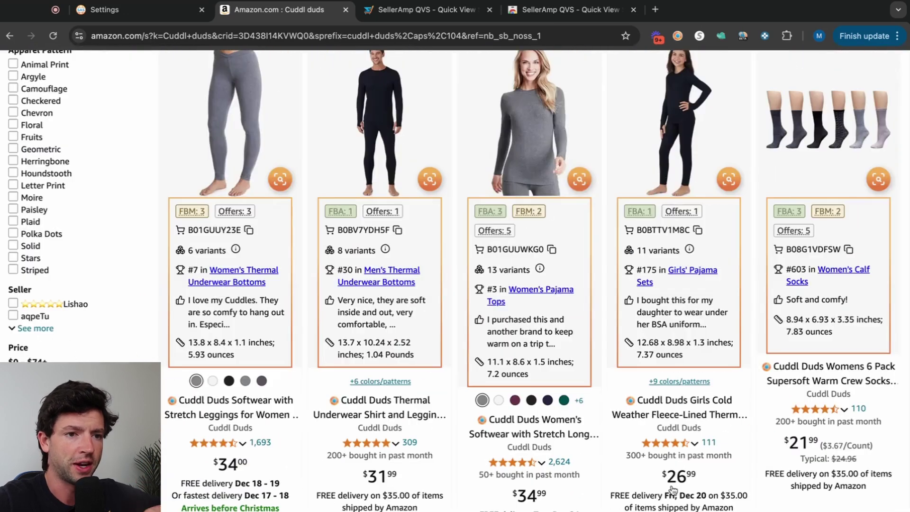
{"action": "scroll", "coordinate": [123, 214], "scroll_direction": "up", "scroll_amount": 3}
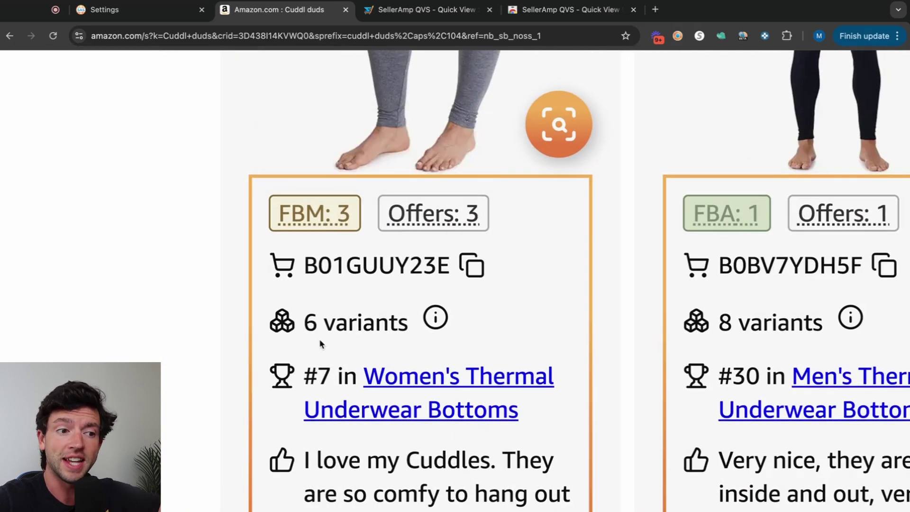
{"action": "scroll", "coordinate": [320, 338], "scroll_direction": "down", "scroll_amount": 5}
{"action": "scroll", "coordinate": [320, 341], "scroll_direction": "down", "scroll_amount": 1}
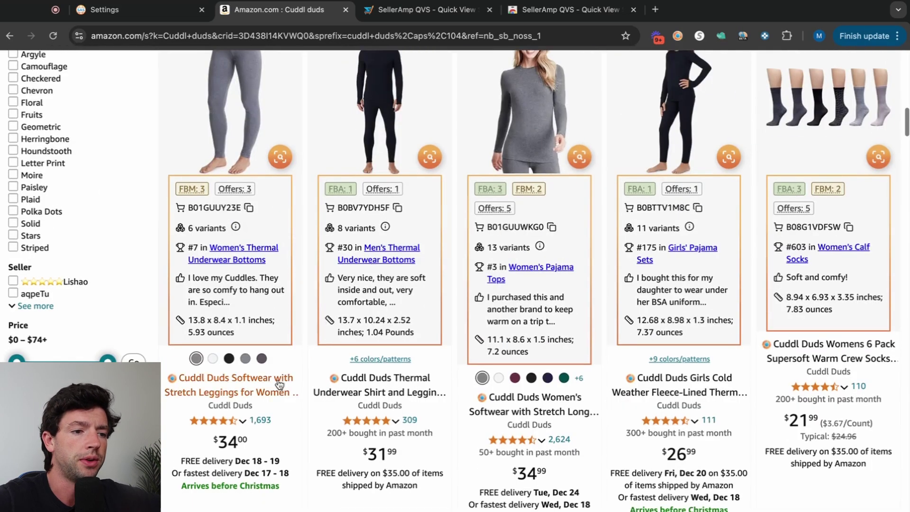
- Open the women's stretch leggings, thermal shirt and leggings set, and softwear top listings in new tabs
{"action": "right_click", "coordinate": [277, 379]}
{"action": "left_click", "coordinate": [301, 349]}
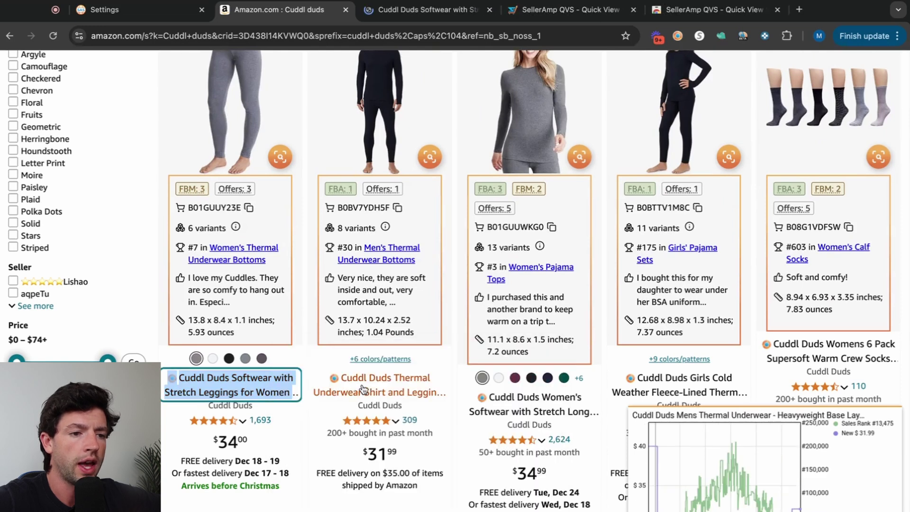
{"action": "right_click", "coordinate": [367, 381]}
{"action": "left_click", "coordinate": [372, 389]}
{"action": "right_click", "coordinate": [506, 404]}
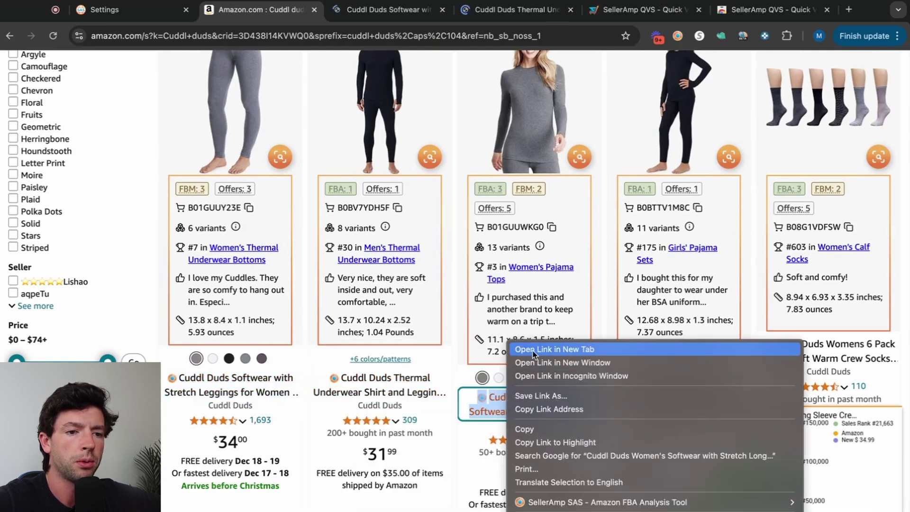
{"action": "left_click", "coordinate": [535, 349]}
- Open the softwear turtleneck and cozy socks 3-pack in new tabs, then view the socks page
{"action": "scroll", "coordinate": [535, 351], "scroll_direction": "up", "scroll_amount": 1}
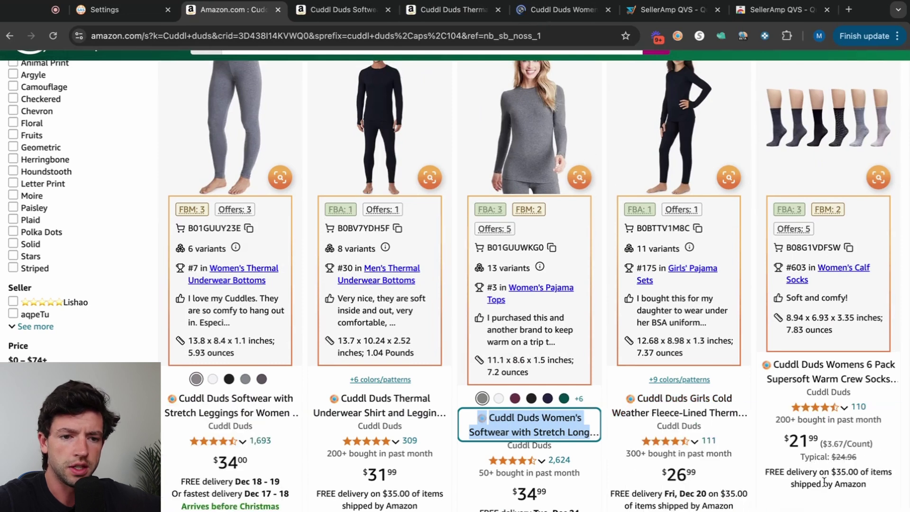
{"action": "scroll", "coordinate": [564, 383], "scroll_direction": "down", "scroll_amount": 10}
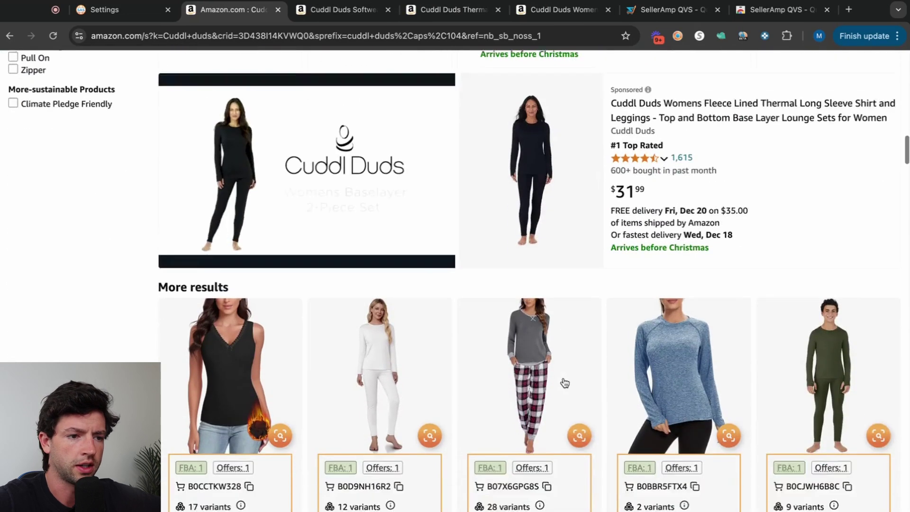
{"action": "scroll", "coordinate": [564, 383], "scroll_direction": "down", "scroll_amount": 6}
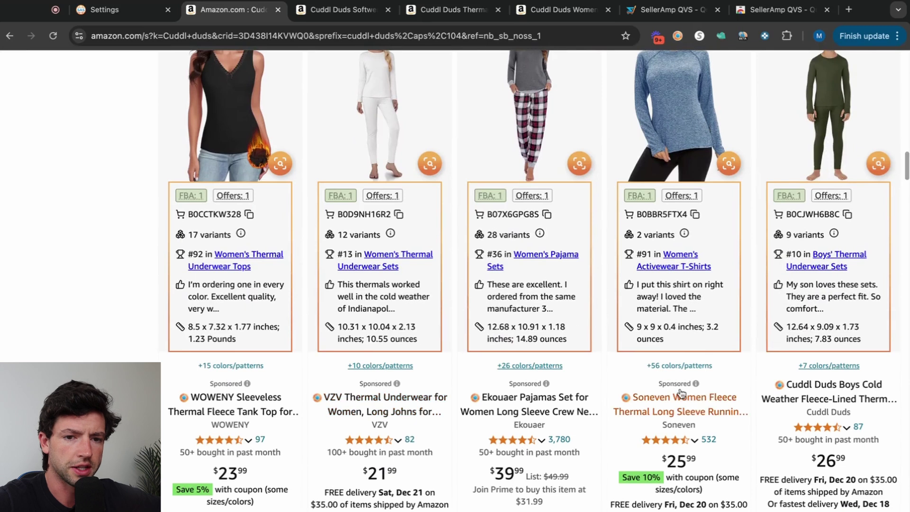
{"action": "scroll", "coordinate": [680, 393], "scroll_direction": "down", "scroll_amount": 10}
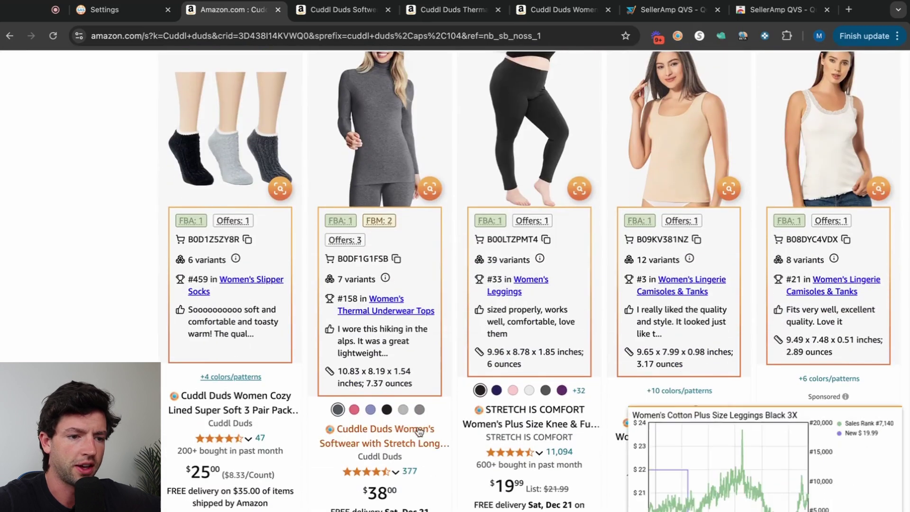
{"action": "right_click", "coordinate": [419, 431]}
{"action": "left_click", "coordinate": [442, 354]}
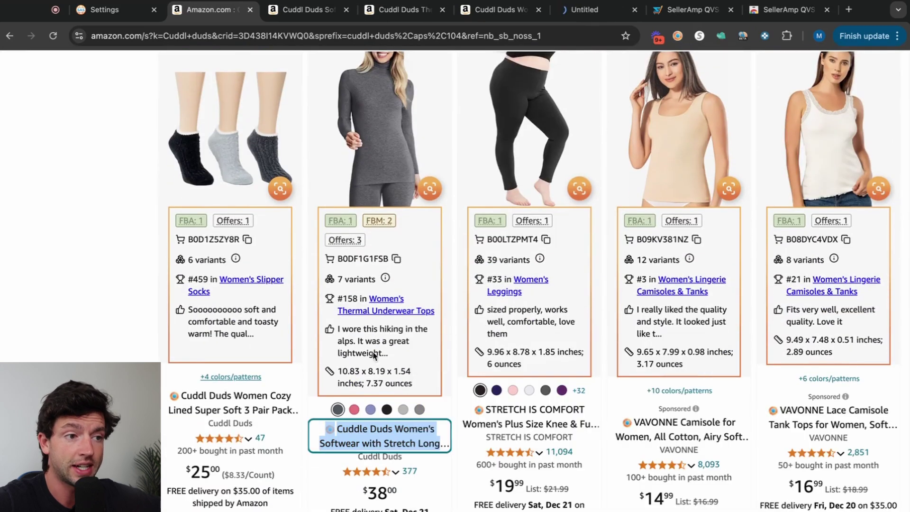
{"action": "right_click", "coordinate": [250, 402]}
{"action": "left_click", "coordinate": [278, 349]}
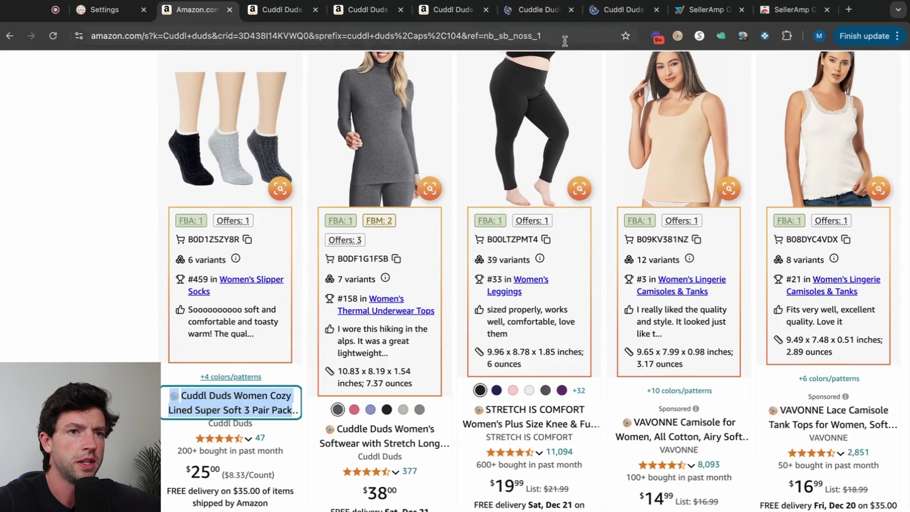
{"action": "left_click", "coordinate": [603, 16]}
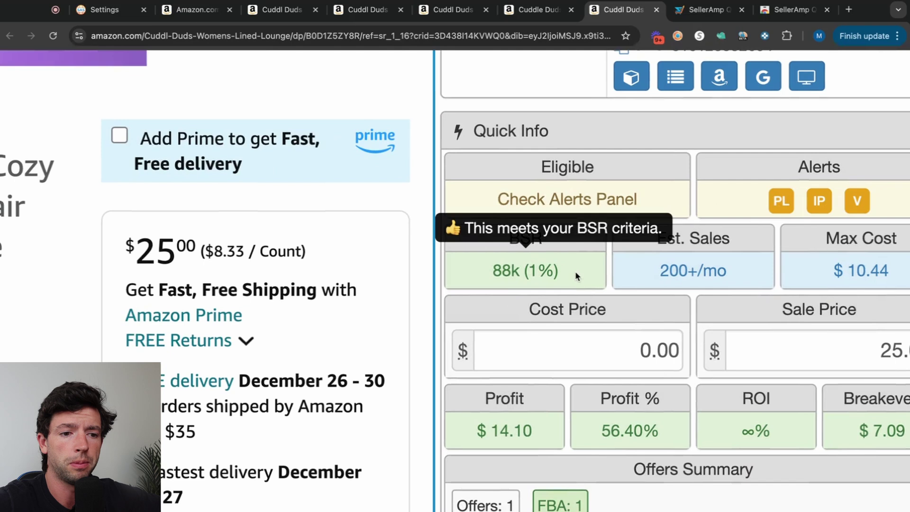
- Reset the zoom and set the socks' Keepa chart range to All for the full history
{"action": "scroll", "coordinate": [576, 271], "scroll_direction": "right", "scroll_amount": 2}
{"action": "mouse_move", "coordinate": [778, 199]}
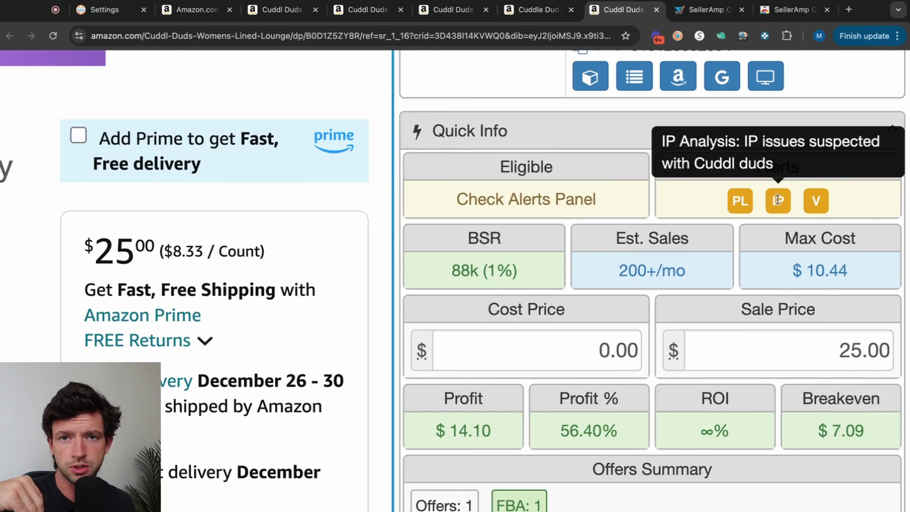
{"action": "key", "text": "ctrl+0"}
{"action": "scroll", "coordinate": [535, 346], "scroll_direction": "down", "scroll_amount": 10}
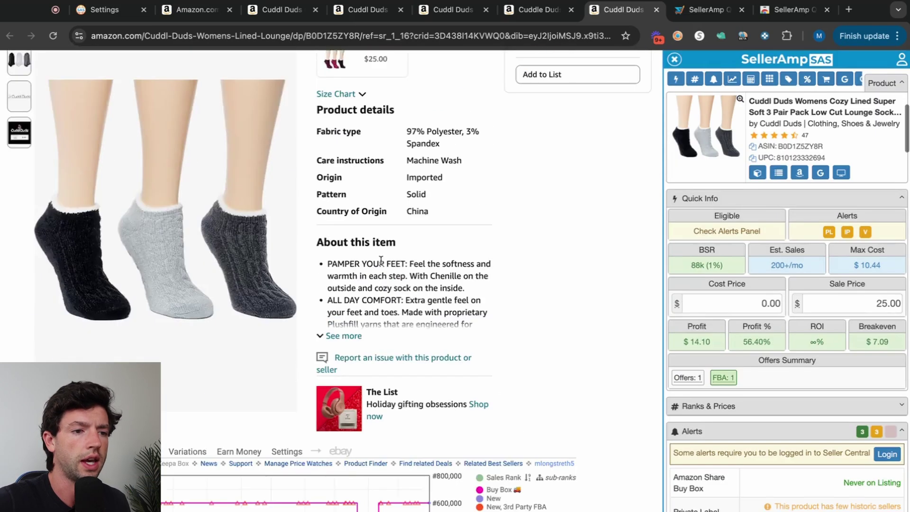
{"action": "left_click", "coordinate": [534, 344]}
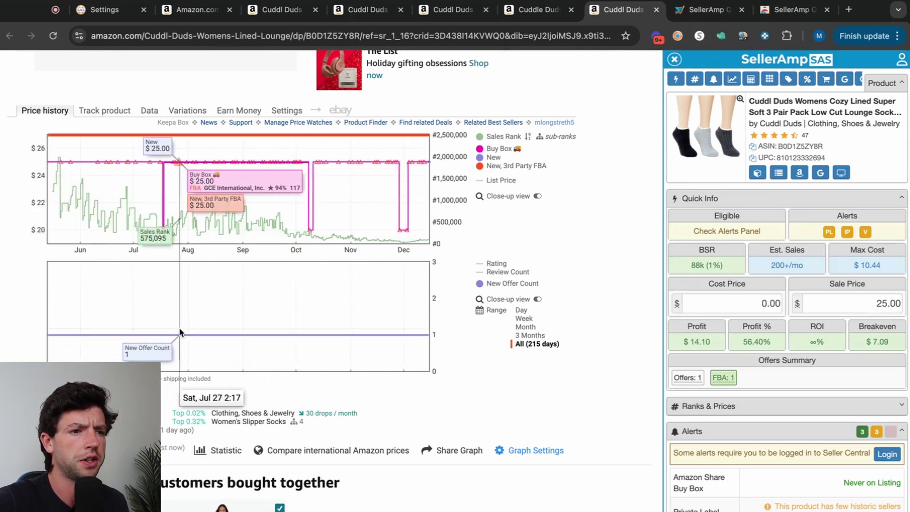
{"action": "scroll", "coordinate": [179, 327], "scroll_direction": "up", "scroll_amount": 5}
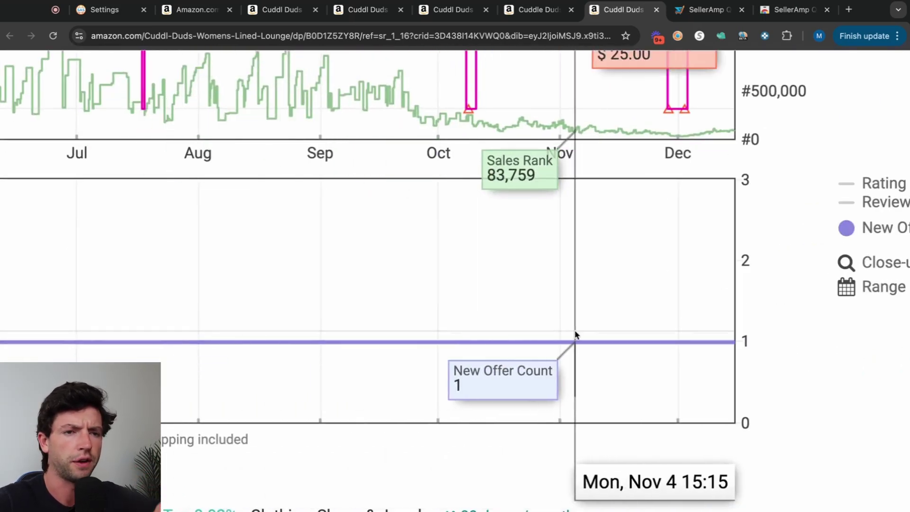
- On the Cuddle Duds turtleneck listing, open Keepa's Variations list
{"action": "left_click", "coordinate": [550, 15]}
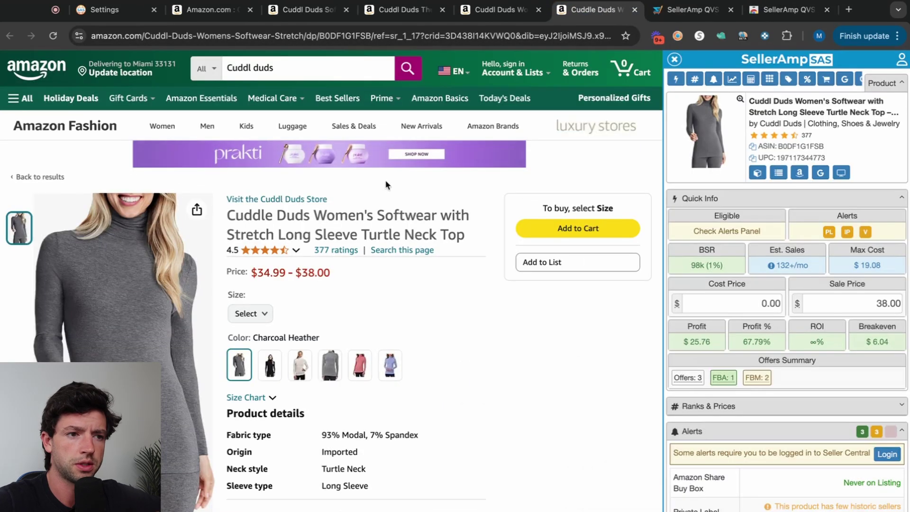
{"action": "scroll", "coordinate": [414, 254], "scroll_direction": "down", "scroll_amount": 10}
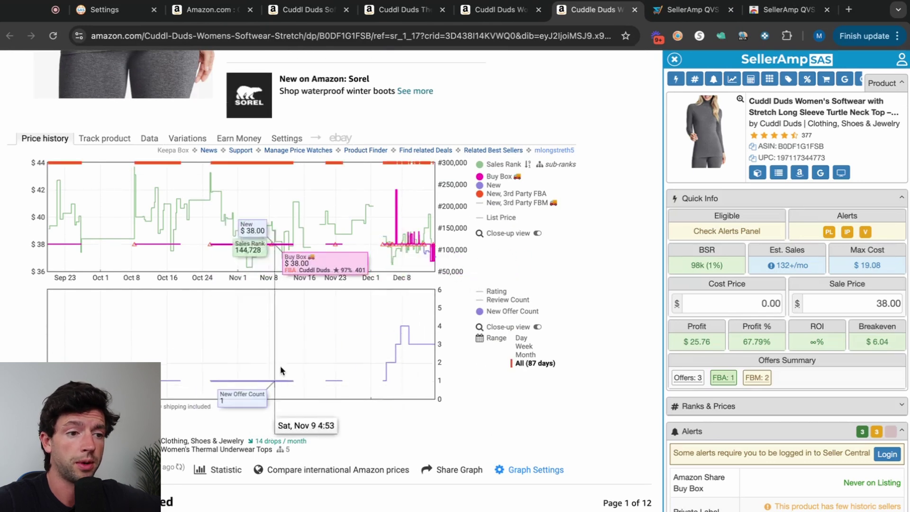
{"action": "scroll", "coordinate": [285, 366], "scroll_direction": "up", "scroll_amount": 5}
{"action": "scroll", "coordinate": [357, 370], "scroll_direction": "down", "scroll_amount": 5}
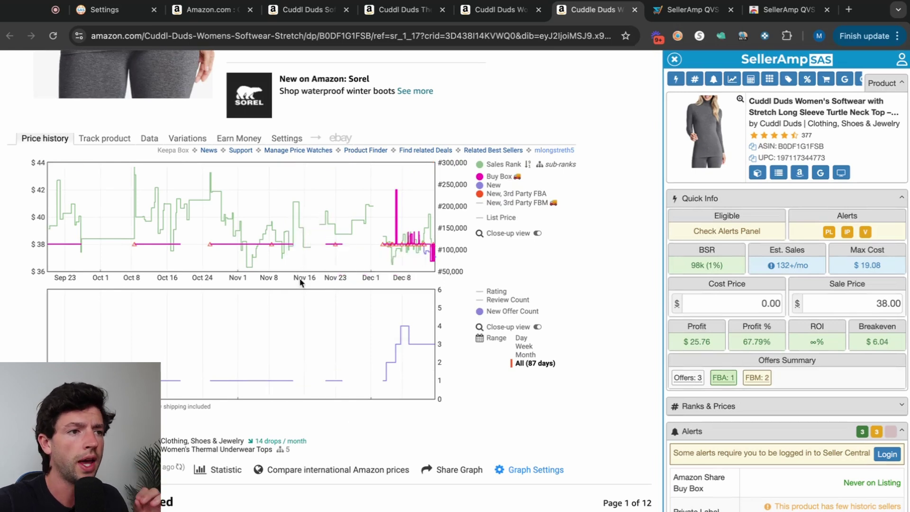
{"action": "left_click", "coordinate": [186, 144]}
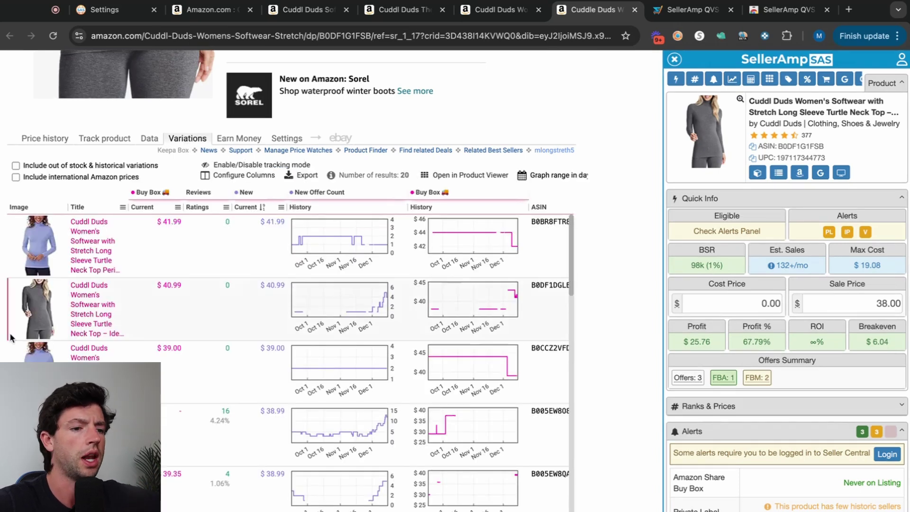
- Enlarge and compare the variations, then open the Charcoal X-Large variation's page
{"action": "key", "text": "ctrl+plus"}
{"action": "key", "text": "ctrl+plus"}
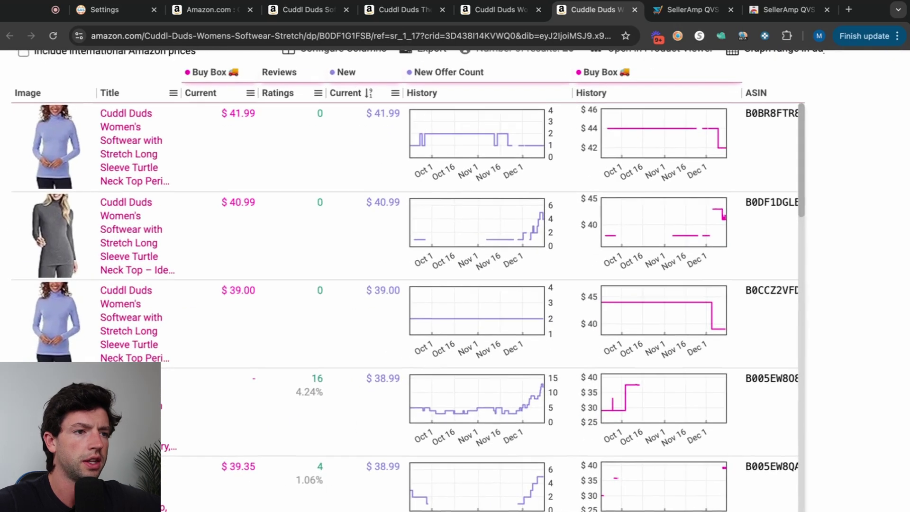
{"action": "scroll", "coordinate": [341, 207], "scroll_direction": "down", "scroll_amount": 5}
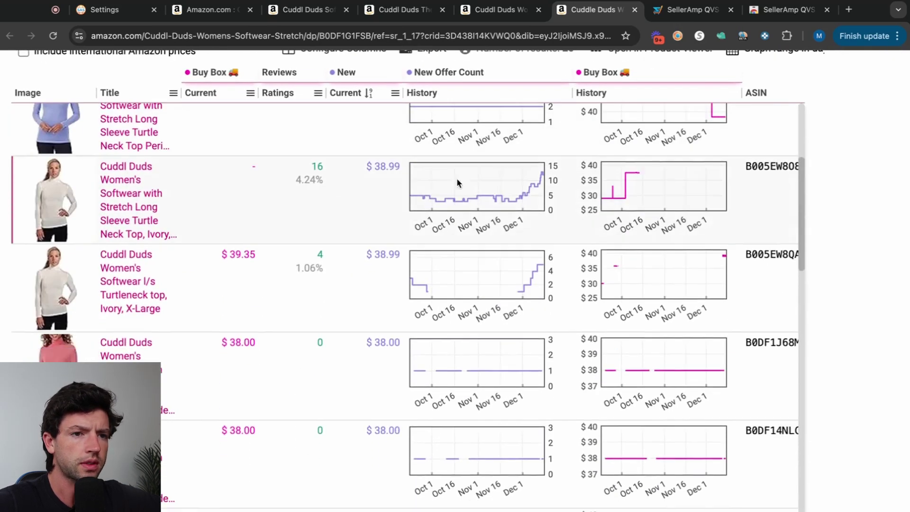
{"action": "mouse_move", "coordinate": [517, 201]}
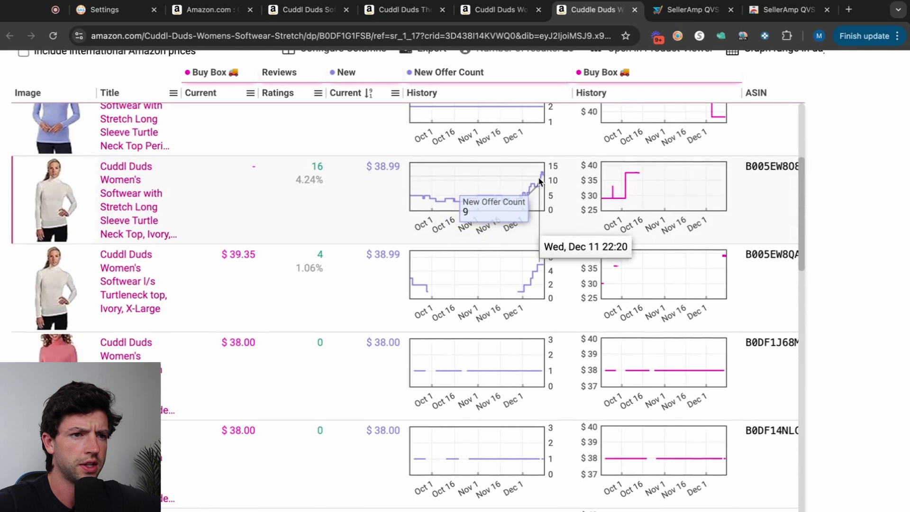
{"action": "scroll", "coordinate": [538, 260], "scroll_direction": "down", "scroll_amount": 4}
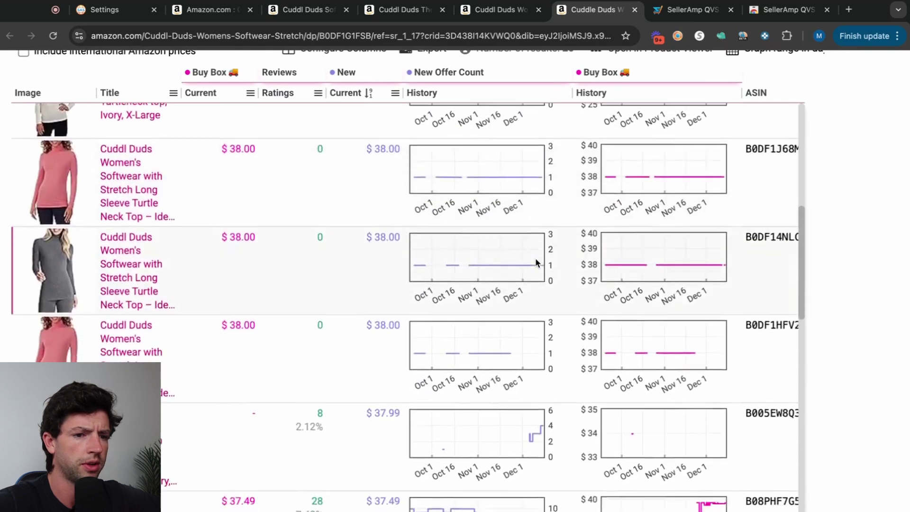
{"action": "scroll", "coordinate": [535, 261], "scroll_direction": "down", "scroll_amount": 4}
{"action": "mouse_move", "coordinate": [476, 362]}
{"action": "scroll", "coordinate": [479, 362], "scroll_direction": "up", "scroll_amount": 5}
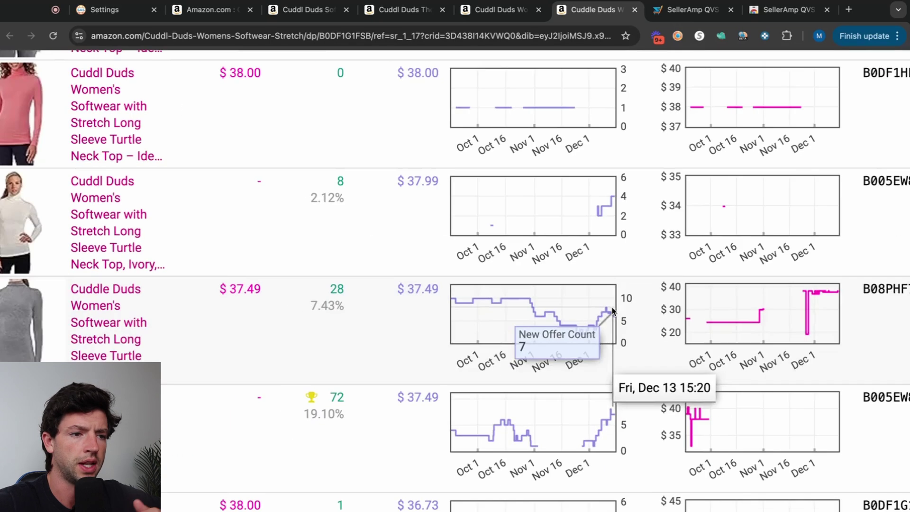
{"action": "scroll", "coordinate": [474, 343], "scroll_direction": "left", "scroll_amount": 2}
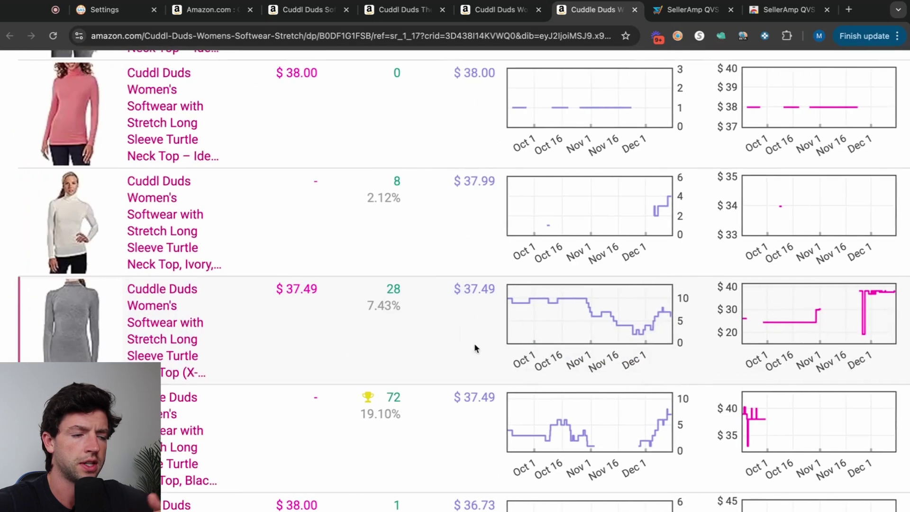
{"action": "left_click", "coordinate": [166, 337]}
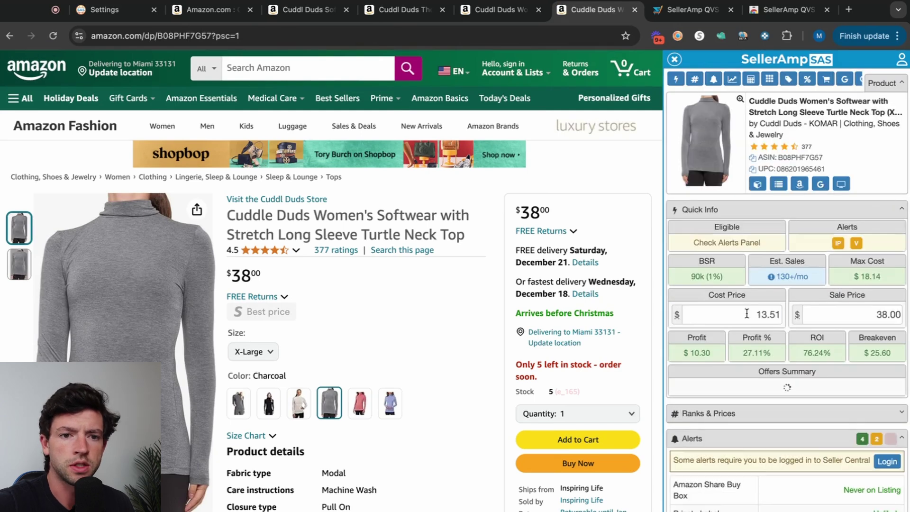
- Enter an 18.14 cost price in SellerAmp, note the 29.99% ROI, then delete it
{"action": "key", "text": "BackSpace"}
{"action": "scroll", "coordinate": [891, 294], "scroll_direction": "up", "scroll_amount": 5}
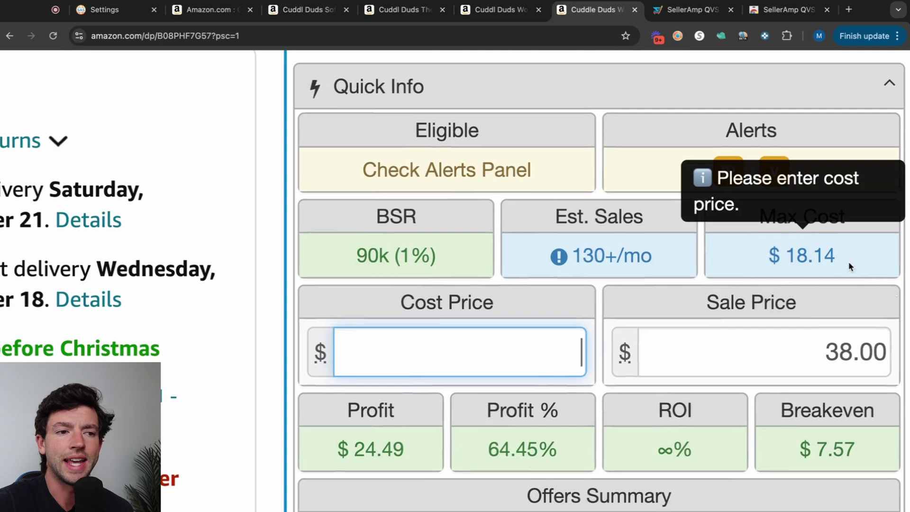
{"action": "type", "text": "18.14"}
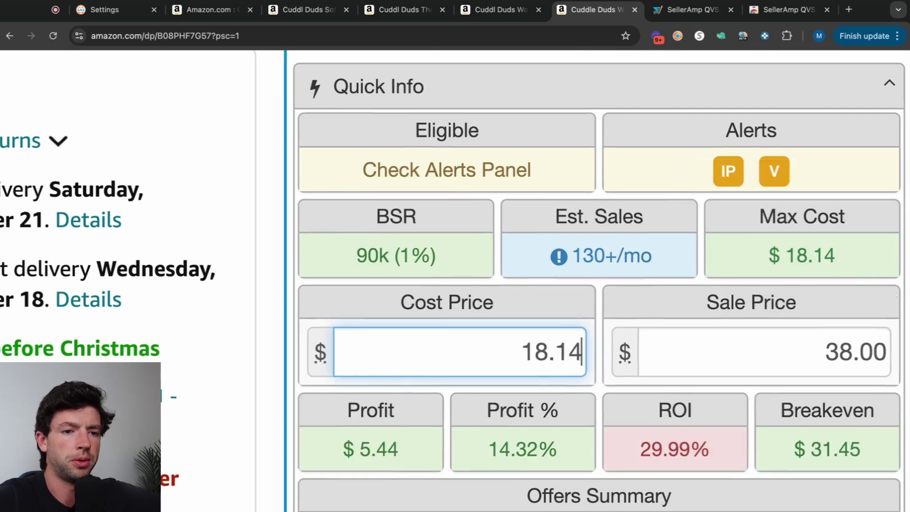
{"action": "scroll", "coordinate": [635, 301], "scroll_direction": "down", "scroll_amount": 1}
{"action": "left_click_drag", "start_coordinate": [454, 327], "coordinate": [646, 321]}
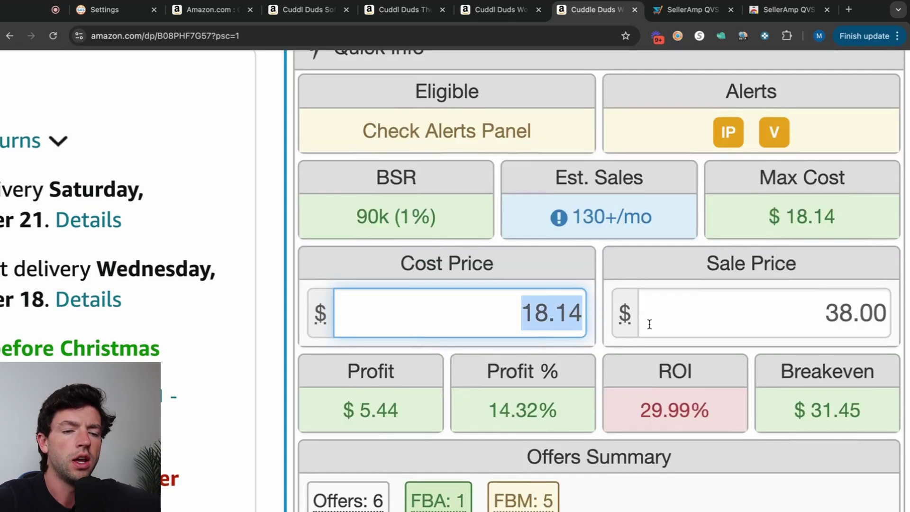
{"action": "key", "text": "BackSpace"}
{"action": "scroll", "coordinate": [814, 260], "scroll_direction": "down", "scroll_amount": 5}
{"action": "scroll", "coordinate": [819, 270], "scroll_direction": "down", "scroll_amount": 3}
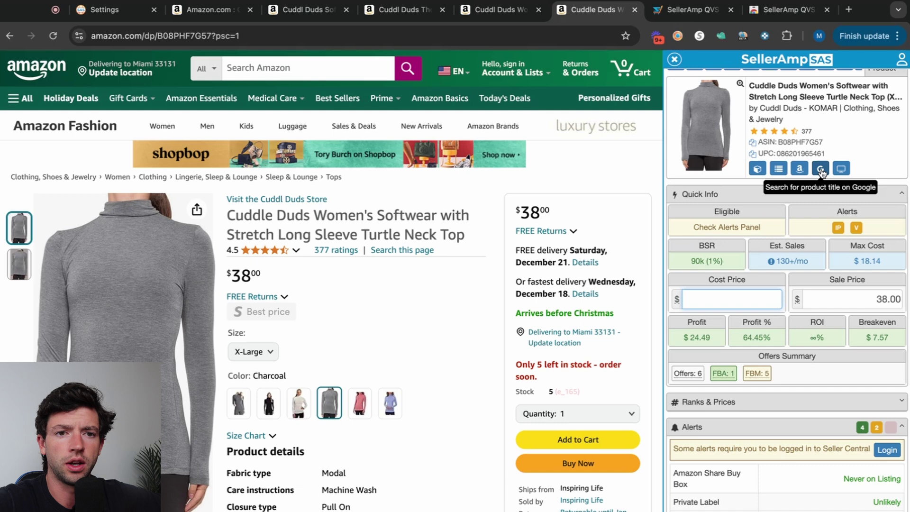
- Search Google for the turtleneck's title from SellerAmp
{"action": "left_click", "coordinate": [820, 169]}
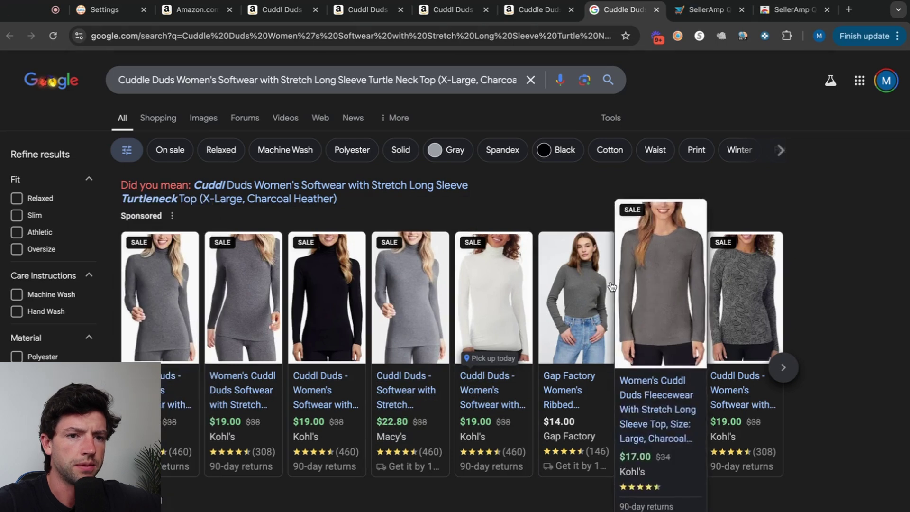
{"action": "scroll", "coordinate": [580, 307], "scroll_direction": "down", "scroll_amount": 6}
{"action": "scroll", "coordinate": [527, 237], "scroll_direction": "up", "scroll_amount": 6}
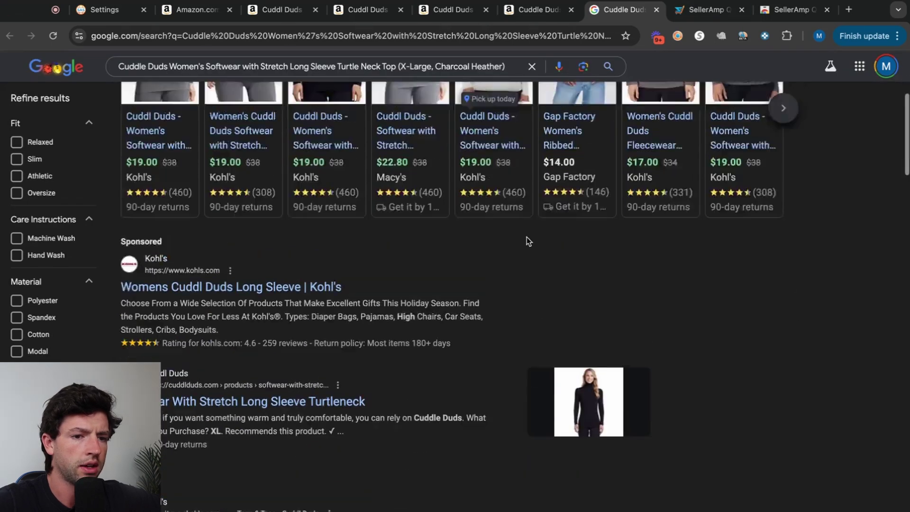
- Set SellerAmp's cost price to 19 on the Amazon turtleneck, giving 23.89% ROI
{"action": "left_click", "coordinate": [526, 10]}
{"action": "left_click", "coordinate": [733, 294]}
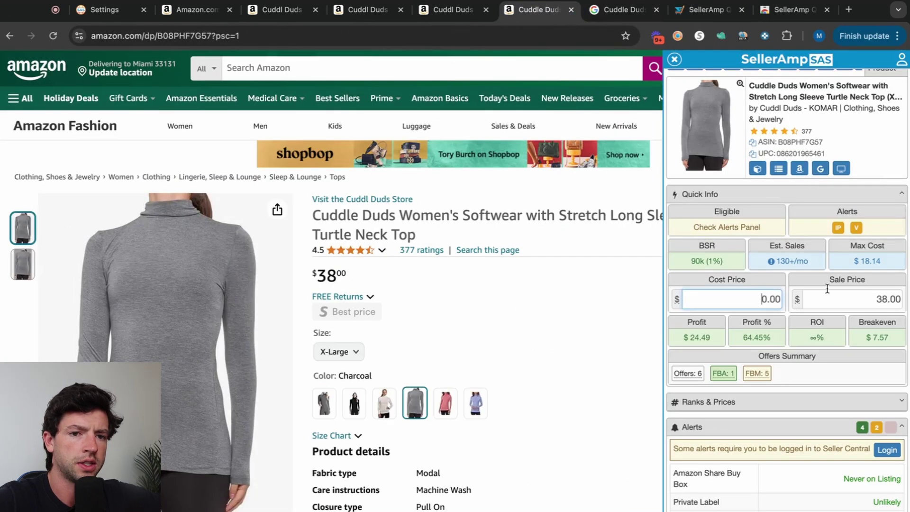
{"action": "type", "text": "19"}
{"action": "key", "text": "Return"}
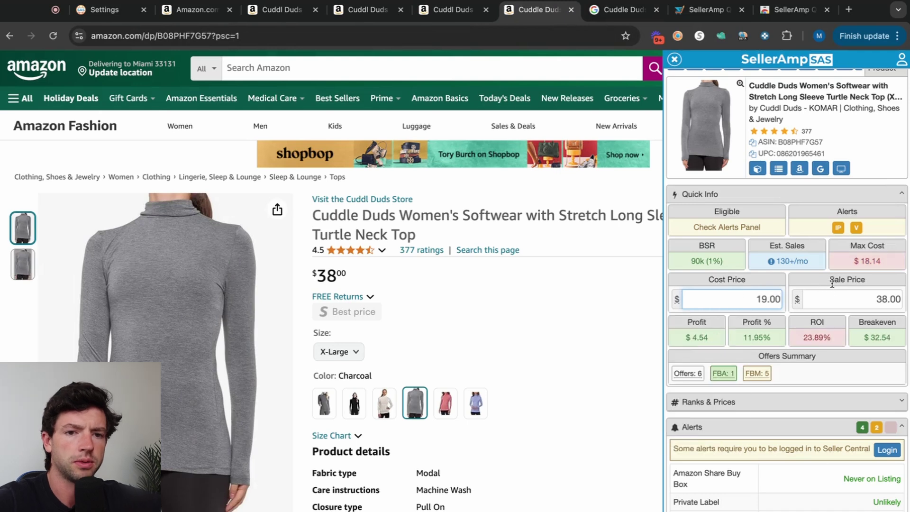
{"action": "left_click", "coordinate": [622, 9]}
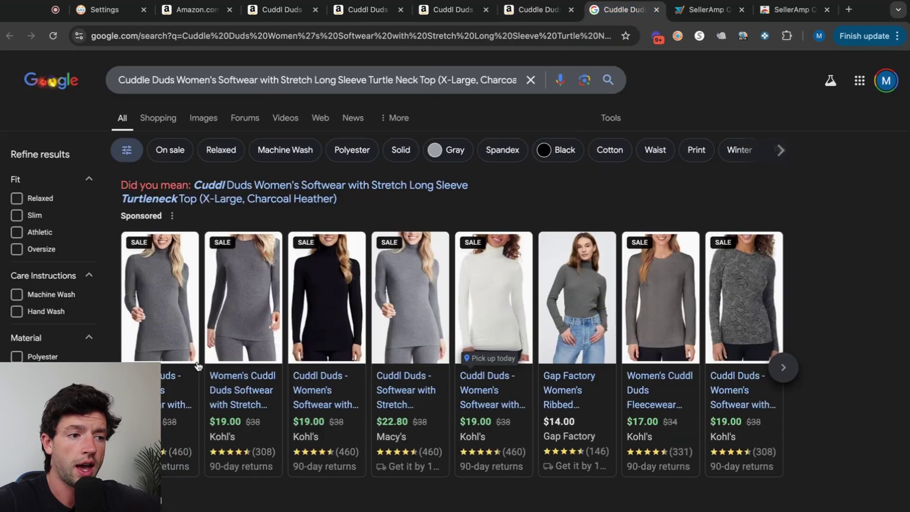
- Open the Kohl's turtleneck offer at $19.00 and close the Google results
{"action": "left_click", "coordinate": [167, 398]}
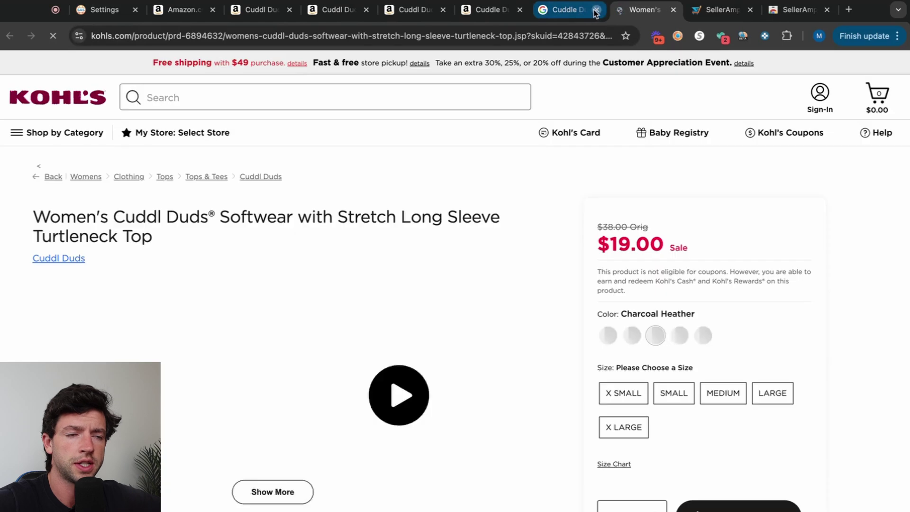
{"action": "left_click", "coordinate": [597, 9]}
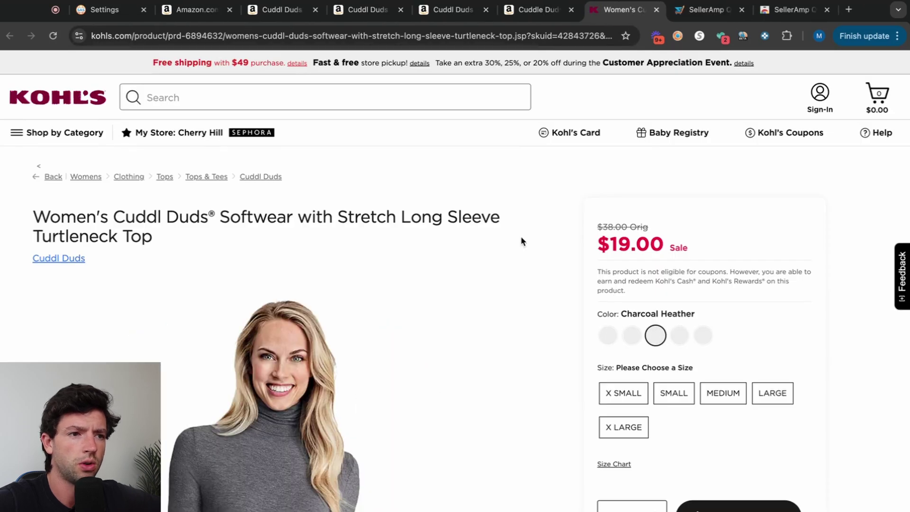
{"action": "scroll", "coordinate": [521, 241], "scroll_direction": "down", "scroll_amount": 2}
{"action": "scroll", "coordinate": [522, 241], "scroll_direction": "down", "scroll_amount": 3}
{"action": "scroll", "coordinate": [522, 240], "scroll_direction": "up", "scroll_amount": 4}
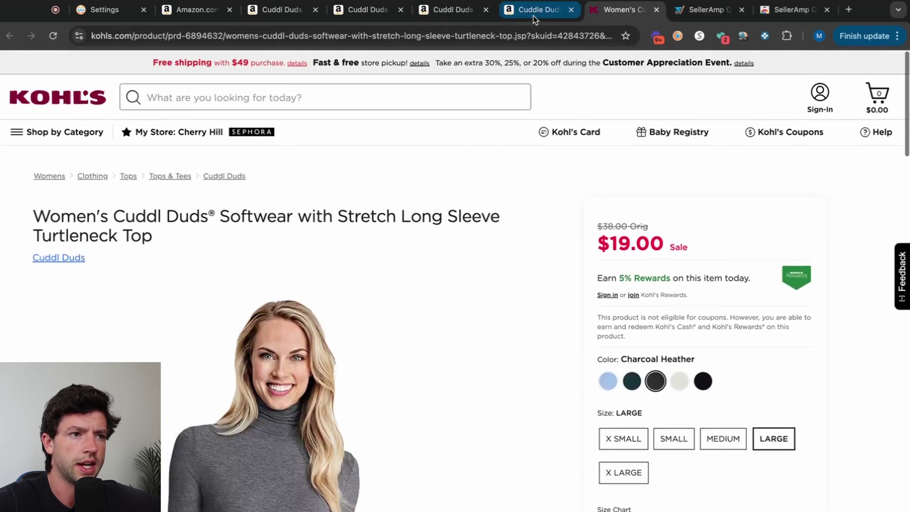
{"action": "scroll", "coordinate": [550, 168], "scroll_direction": "up", "scroll_amount": 4}
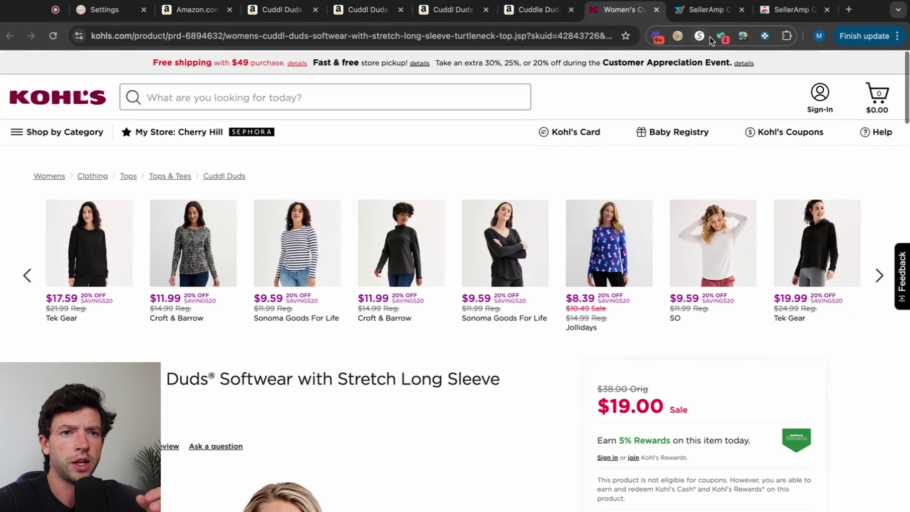
- Check the coupon and cashback extensions for Kohl's codes, then dismiss the popup
{"action": "left_click", "coordinate": [718, 38]}
{"action": "left_click", "coordinate": [702, 38]}
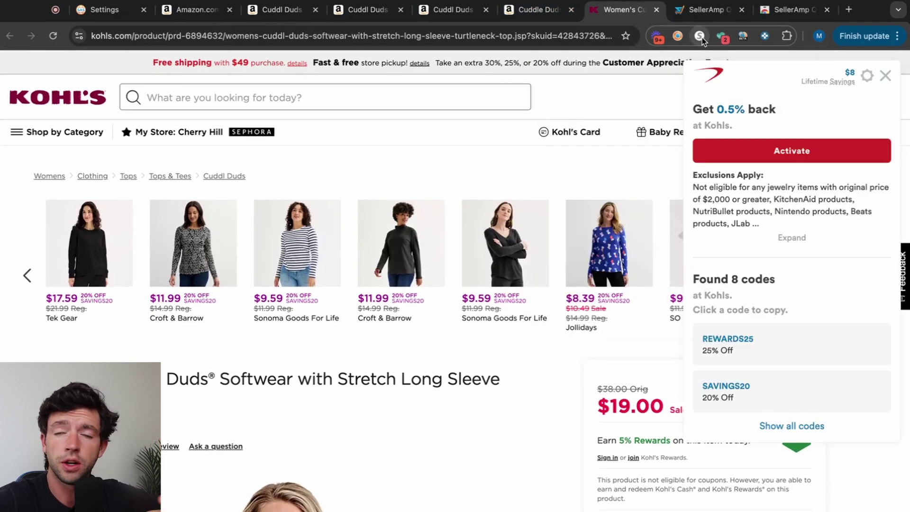
{"action": "left_click", "coordinate": [885, 77]}
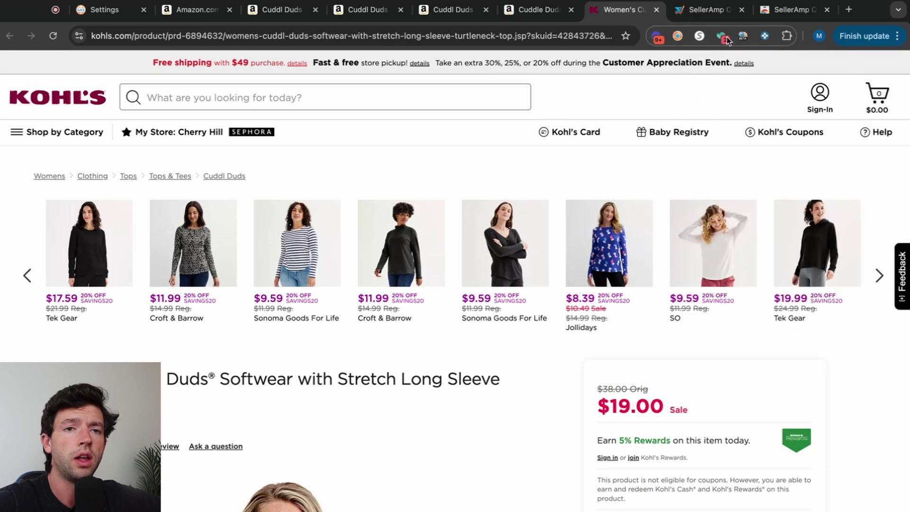
- Load the CardBear gift-card site in the SellerAmp tab
{"action": "left_click", "coordinate": [695, 13]}
{"action": "left_click", "coordinate": [542, 36]}
{"action": "type", "text": "card"}
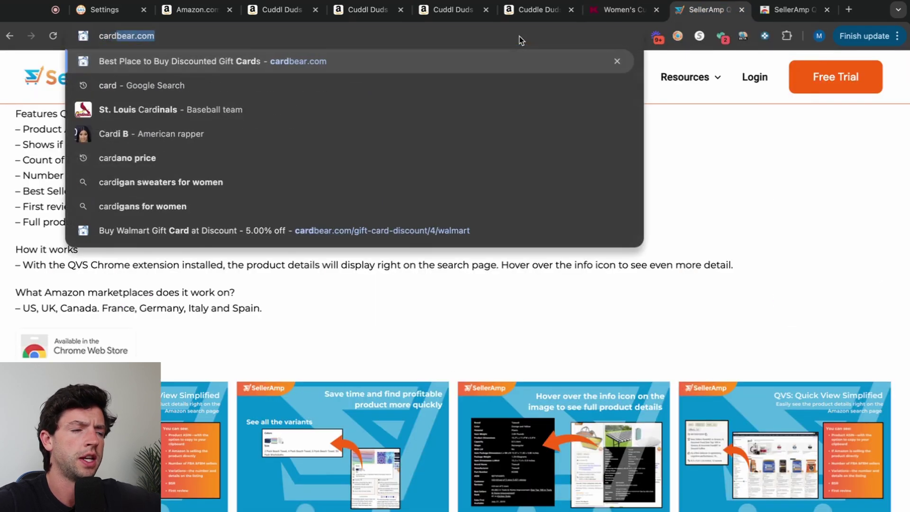
{"action": "key", "text": "Return"}
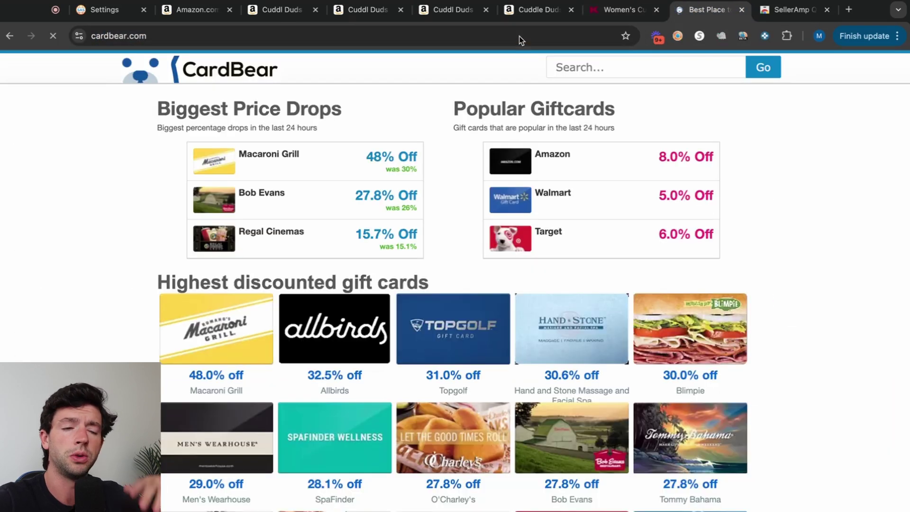
- Search CardBear for 'kohl' and view the Kohl's gift card discounts, closing the pop-up ad
{"action": "left_click", "coordinate": [586, 62]}
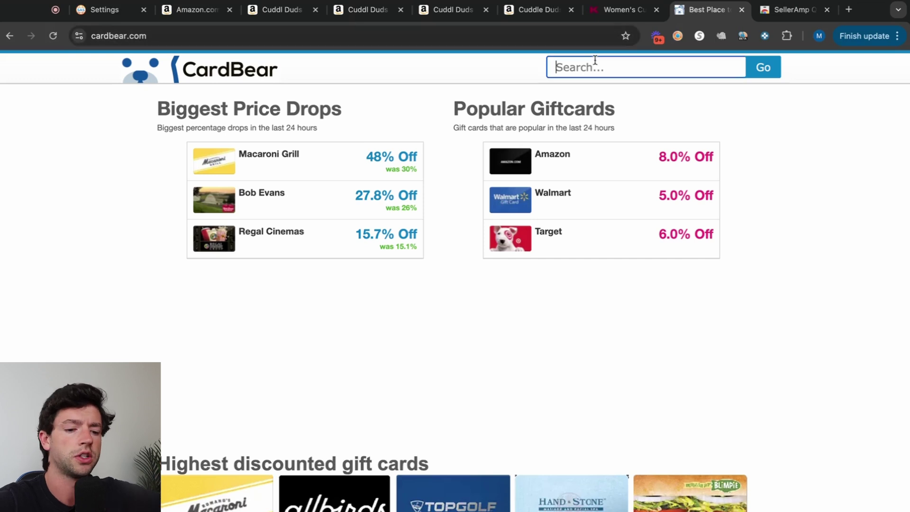
{"action": "type", "text": "kohl"}
{"action": "left_click", "coordinate": [604, 87]}
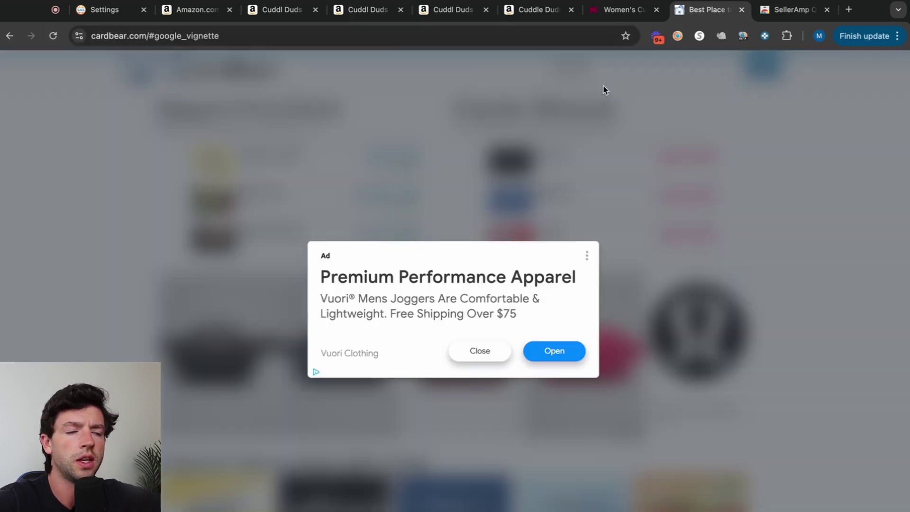
{"action": "left_click", "coordinate": [480, 349]}
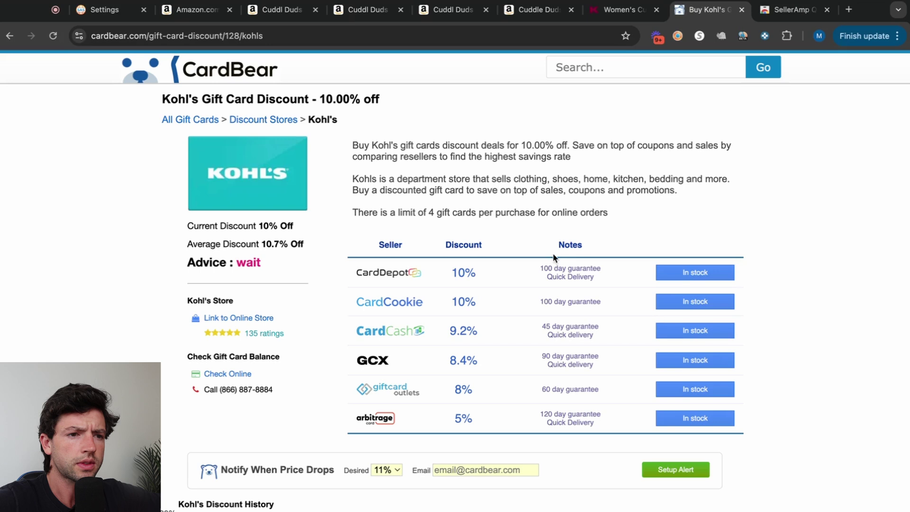
{"action": "scroll", "coordinate": [479, 326], "scroll_direction": "up", "scroll_amount": 5}
{"action": "scroll", "coordinate": [479, 326], "scroll_direction": "down", "scroll_amount": 5}
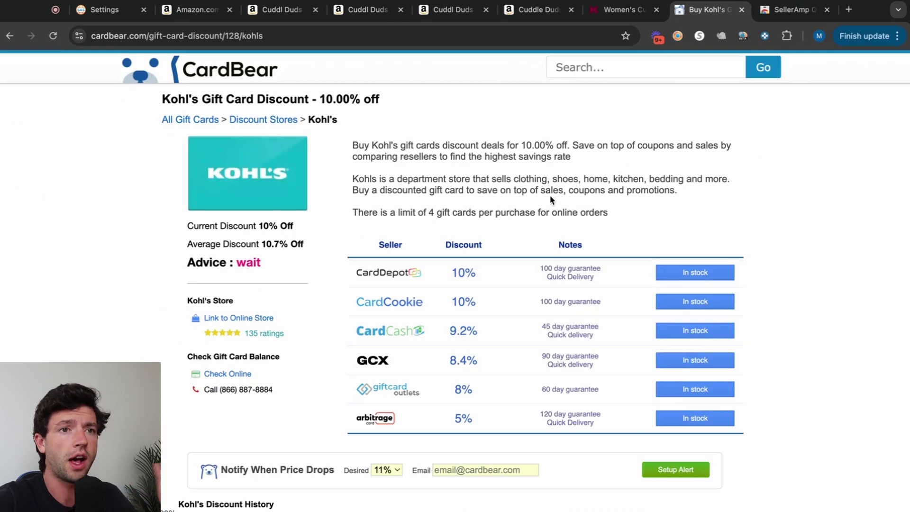
- Cut the turtleneck's 19.00 cost price by 10% to 17.10 in SellerAmp
{"action": "left_click", "coordinate": [539, 8]}
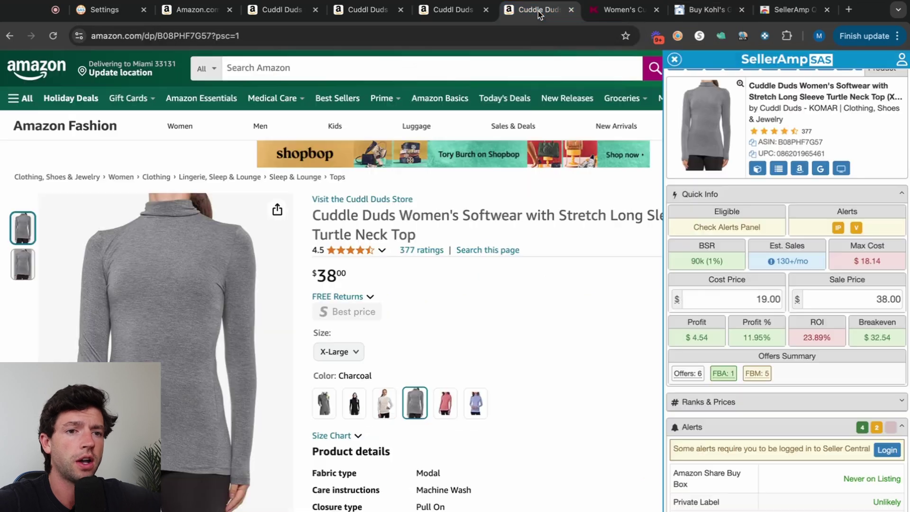
{"action": "scroll", "coordinate": [893, 304], "scroll_direction": "up", "scroll_amount": 5}
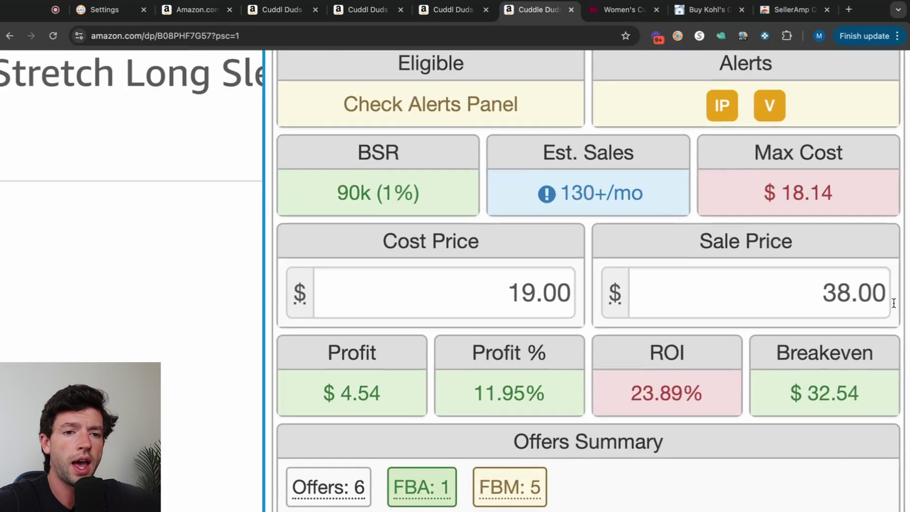
{"action": "left_click", "coordinate": [553, 295]}
{"action": "left_click", "coordinate": [575, 294]}
{"action": "left_click", "coordinate": [573, 294]}
{"action": "left_click", "coordinate": [569, 288]}
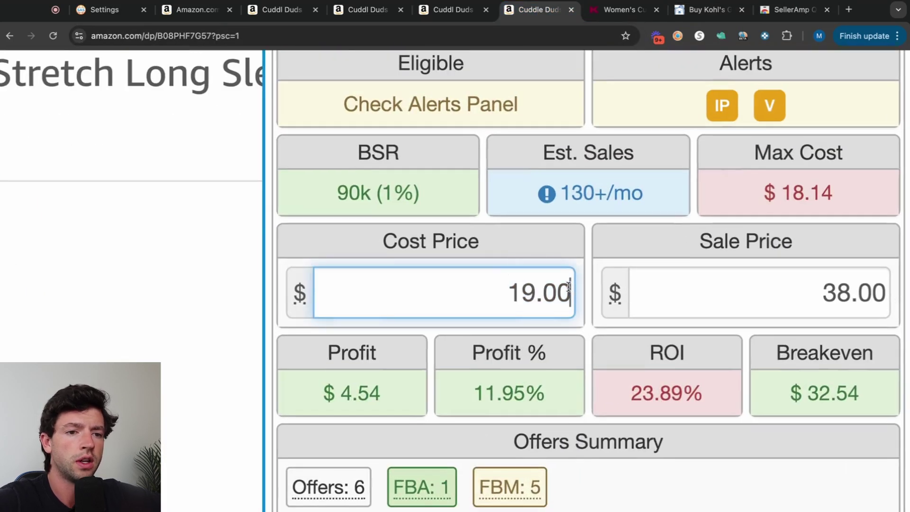
{"action": "type", "text": "-10%"}
{"action": "key", "text": "Return"}
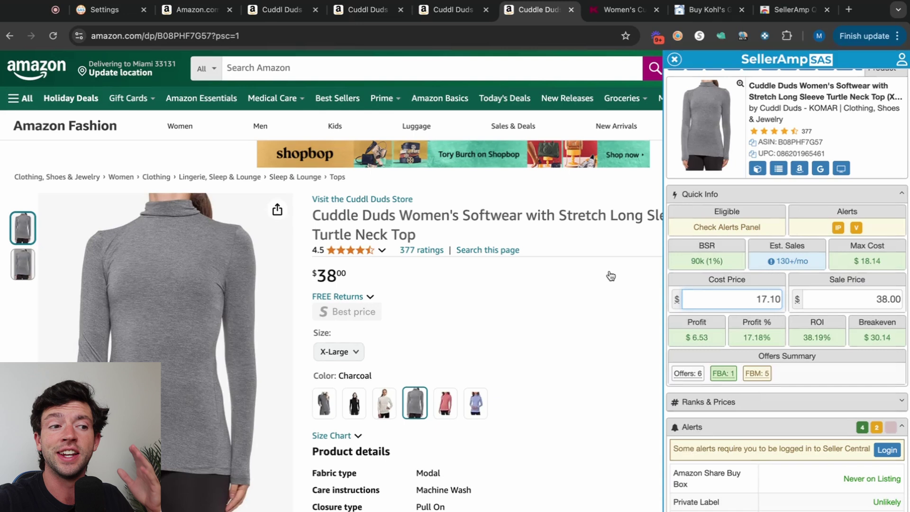
- Switch the profit calculation to FBM and clear the FBM cost, reaching 79.42% ROI
{"action": "mouse_move", "coordinate": [757, 174]}
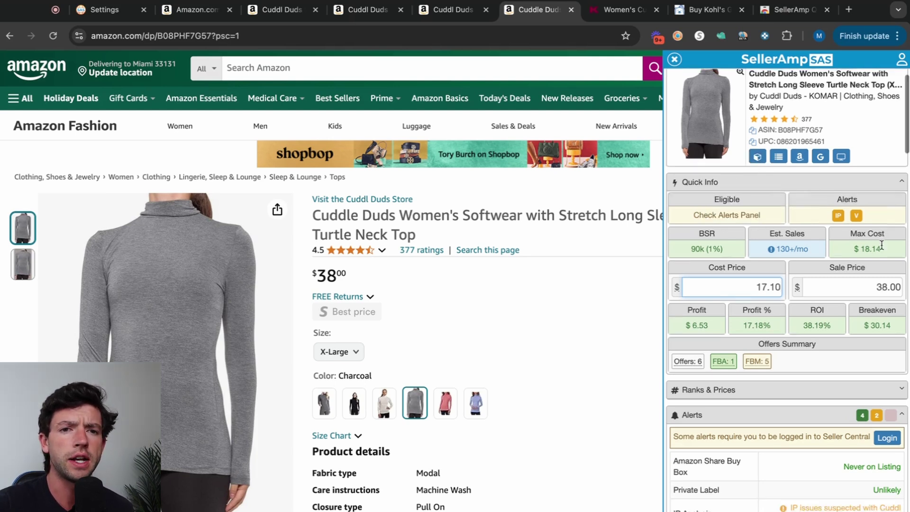
{"action": "scroll", "coordinate": [881, 244], "scroll_direction": "down", "scroll_amount": 10}
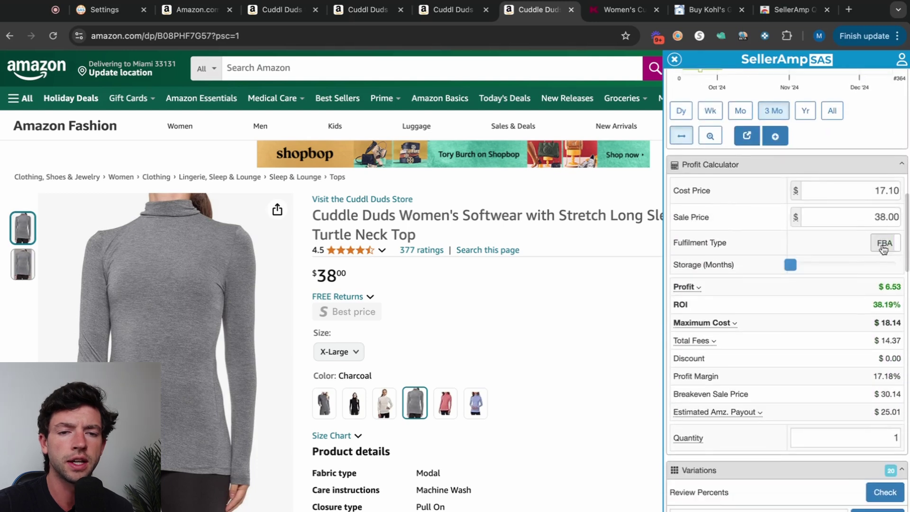
{"action": "left_click", "coordinate": [883, 245]}
{"action": "left_click", "coordinate": [886, 268]}
{"action": "key", "text": "BackSpace"}
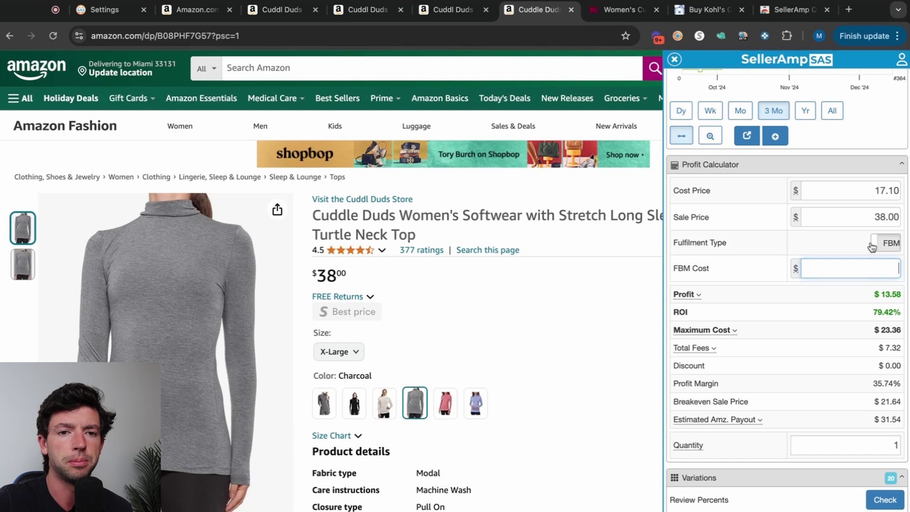
{"action": "scroll", "coordinate": [872, 247], "scroll_direction": "up", "scroll_amount": 5}
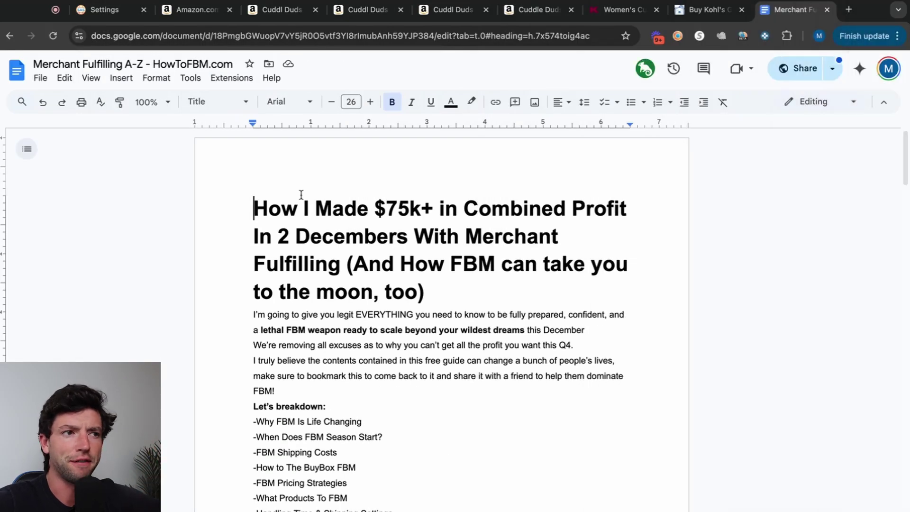
- Find FBM Shipping Costs in the guide and highlight the four weight tiers, 0-3oz to 12-15oz
{"action": "scroll", "coordinate": [221, 196], "scroll_direction": "down", "scroll_amount": 10}
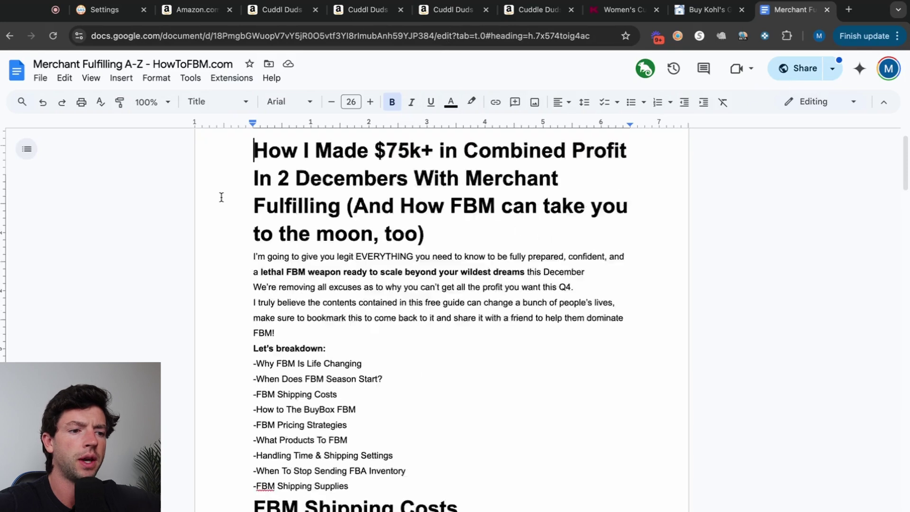
{"action": "scroll", "coordinate": [208, 426], "scroll_direction": "up", "scroll_amount": 5}
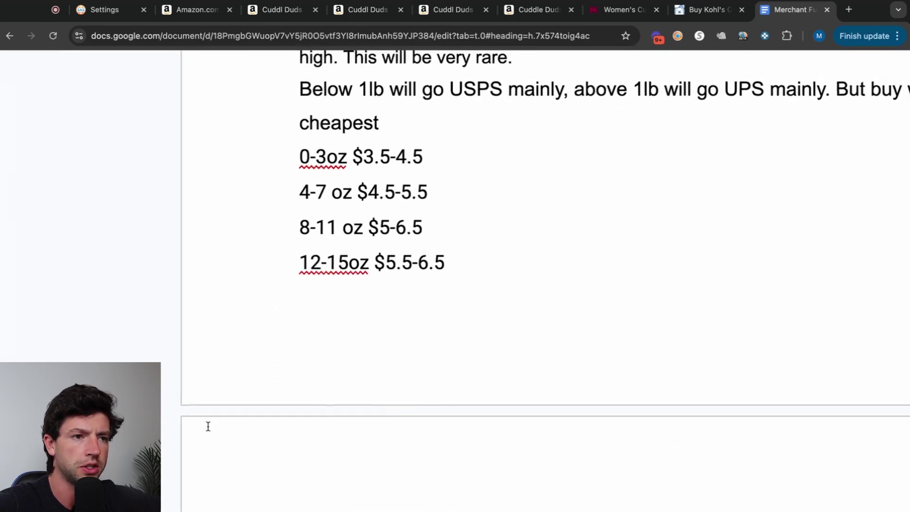
{"action": "scroll", "coordinate": [208, 426], "scroll_direction": "down", "scroll_amount": 1}
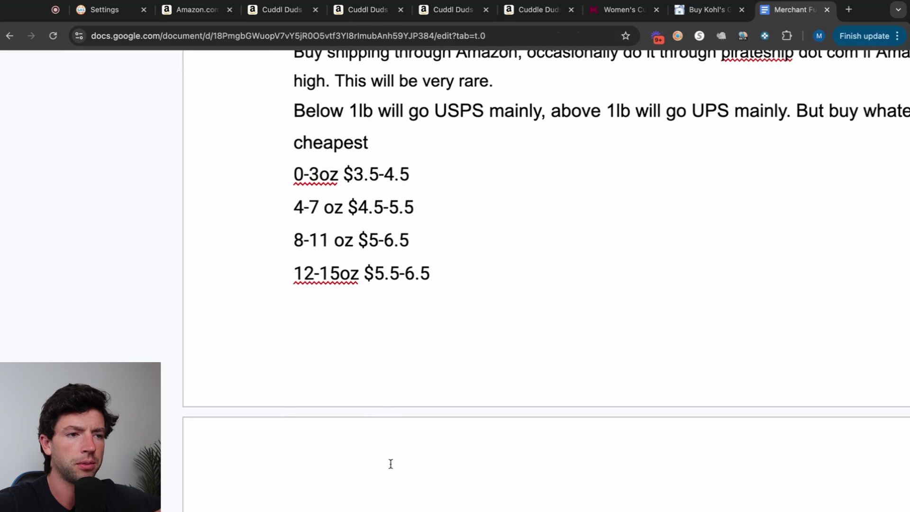
{"action": "left_click_drag", "start_coordinate": [431, 304], "coordinate": [298, 182]}
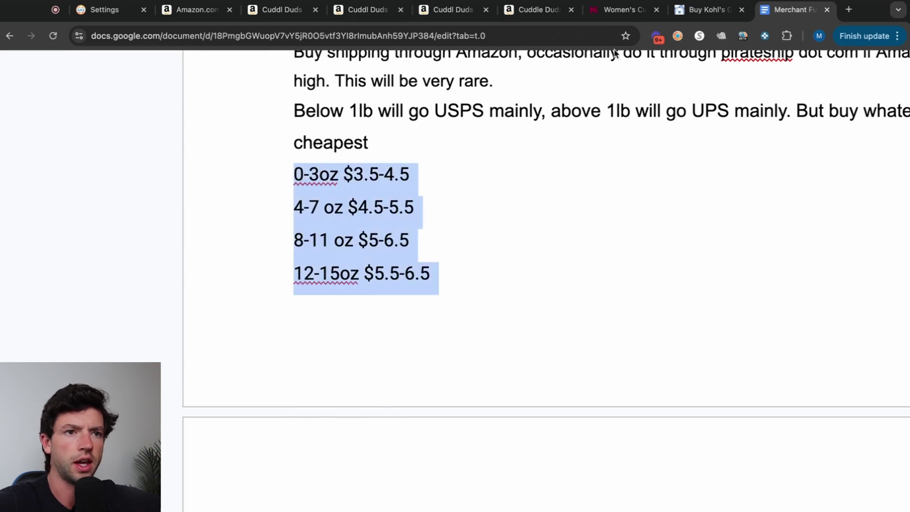
- Back on the Amazon turtleneck, enter 5.50 as the FBM cost in SellerAmp
{"action": "left_click", "coordinate": [536, 7]}
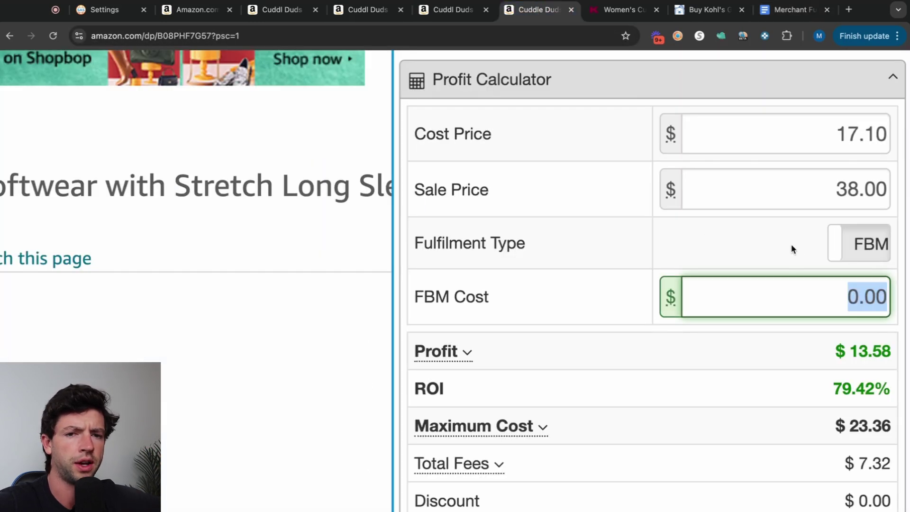
{"action": "scroll", "coordinate": [749, 211], "scroll_direction": "up", "scroll_amount": 10}
{"action": "mouse_move", "coordinate": [588, 123]}
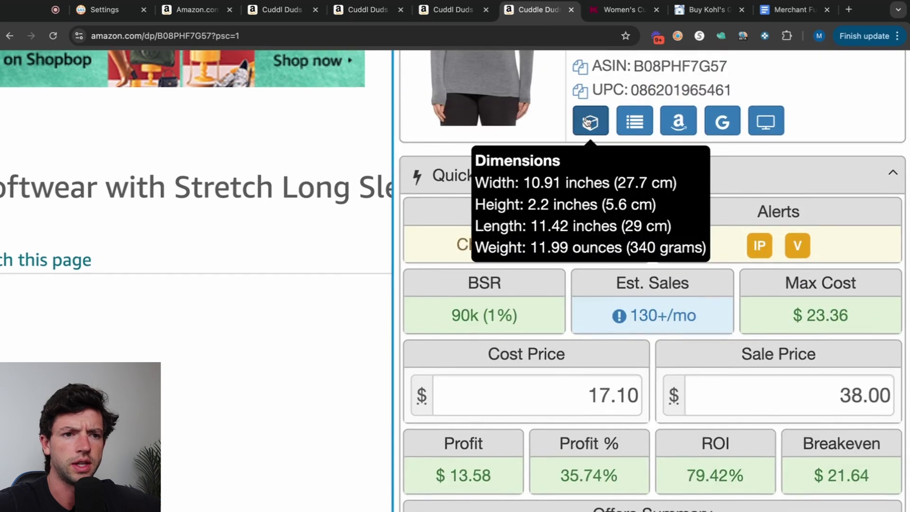
{"action": "scroll", "coordinate": [754, 335], "scroll_direction": "down", "scroll_amount": 10}
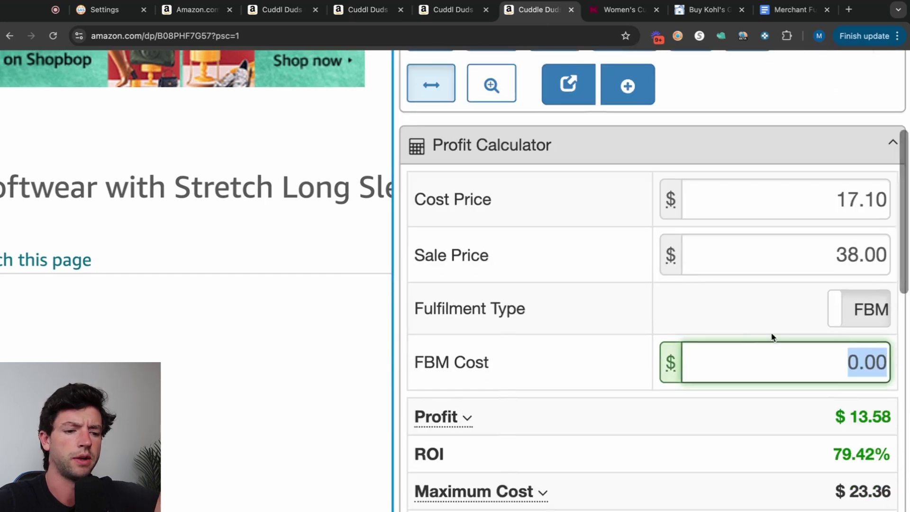
{"action": "type", "text": "5.5"}
- Compare FBA against FBM, ending on FBM at $8.08 profit and 47.25% ROI
{"action": "scroll", "coordinate": [727, 370], "scroll_direction": "down", "scroll_amount": 2}
{"action": "left_click", "coordinate": [851, 260]}
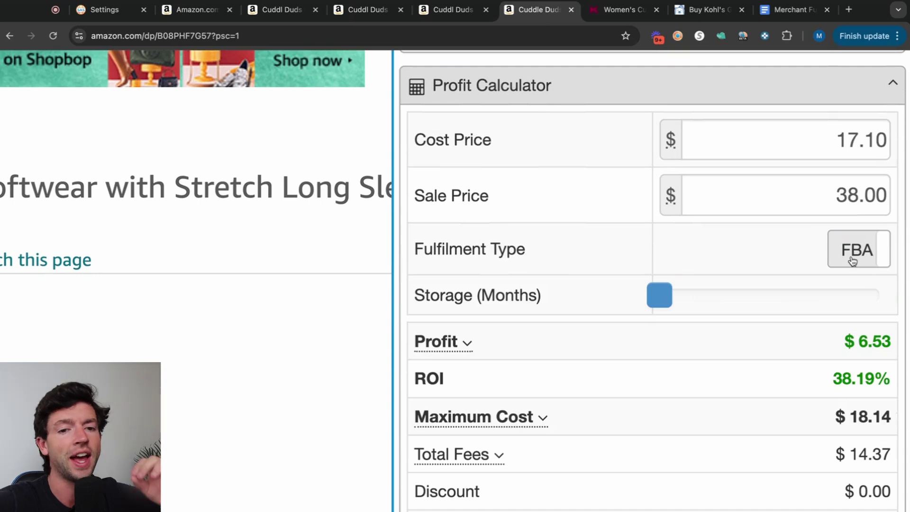
{"action": "left_click", "coordinate": [852, 261]}
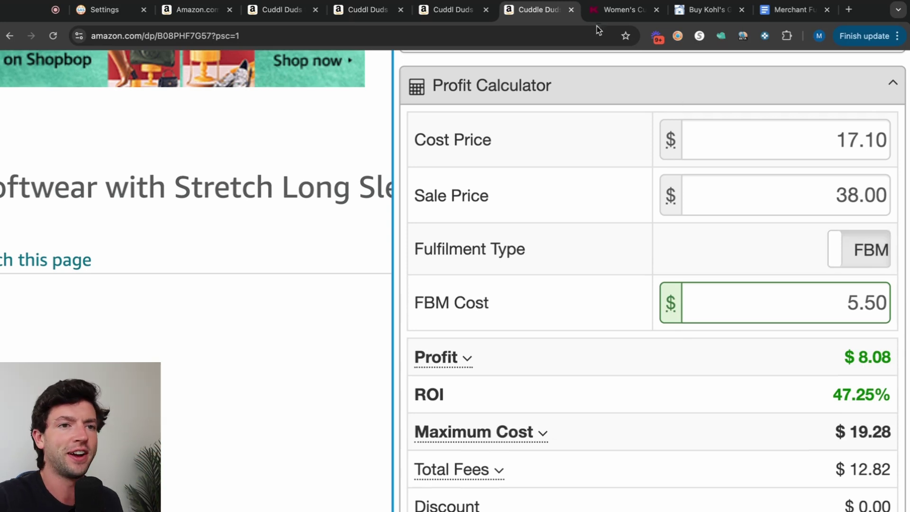
{"action": "scroll", "coordinate": [537, 169], "scroll_direction": "down", "scroll_amount": 5}
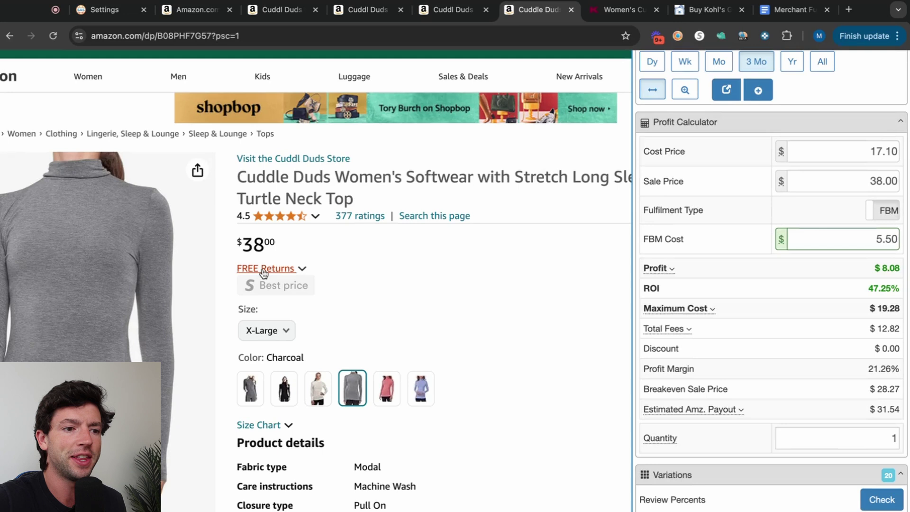
- Check the turtleneck in size Large, then close its Amazon listing
{"action": "left_click", "coordinate": [274, 334]}
{"action": "left_click", "coordinate": [262, 400]}
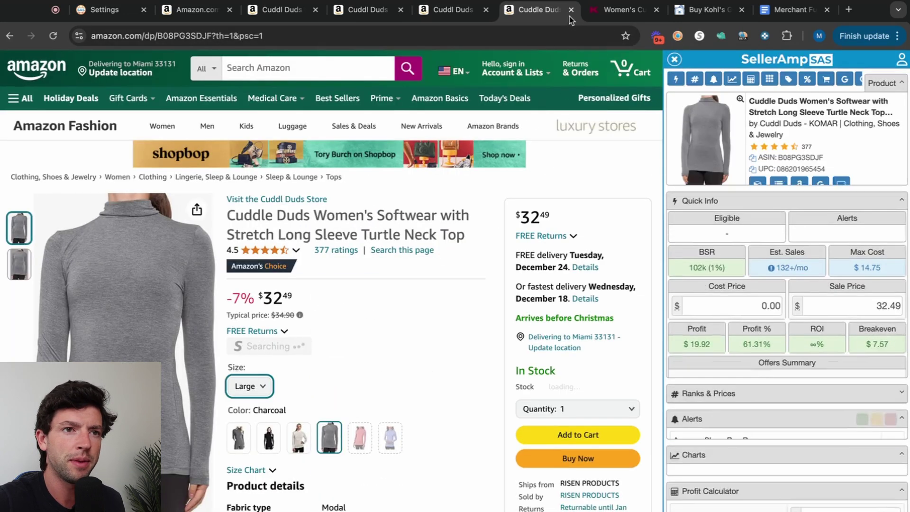
{"action": "left_click", "coordinate": [600, 14]}
{"action": "scroll", "coordinate": [488, 114], "scroll_direction": "down", "scroll_amount": 4}
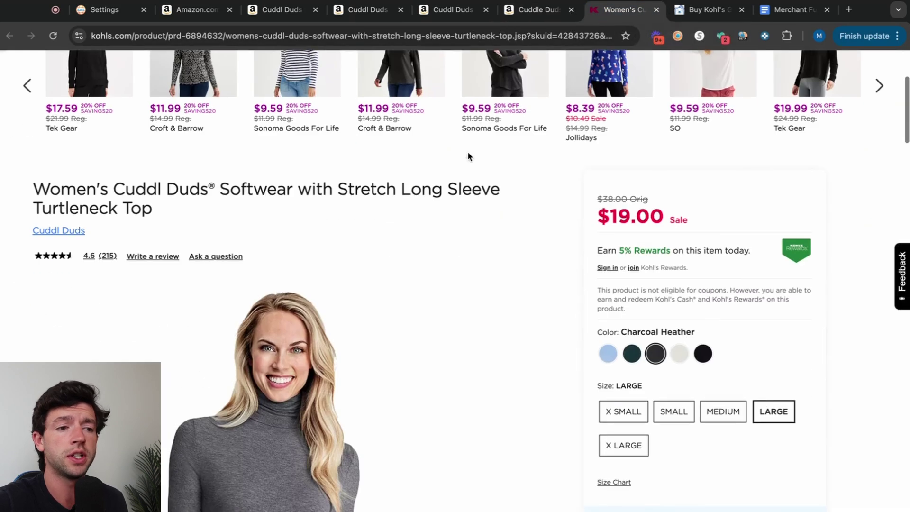
{"action": "left_click", "coordinate": [571, 9]}
- Close the Kohl's tab, go to the crew neck top listing, and clear its 15.01 cost price
{"action": "left_click", "coordinate": [571, 10]}
{"action": "left_click", "coordinate": [441, 10]}
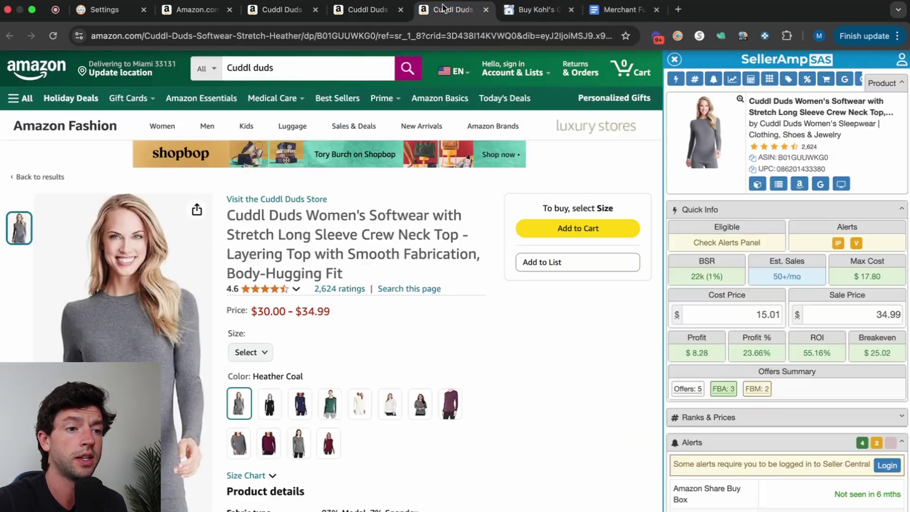
{"action": "scroll", "coordinate": [358, 252], "scroll_direction": "down", "scroll_amount": 10}
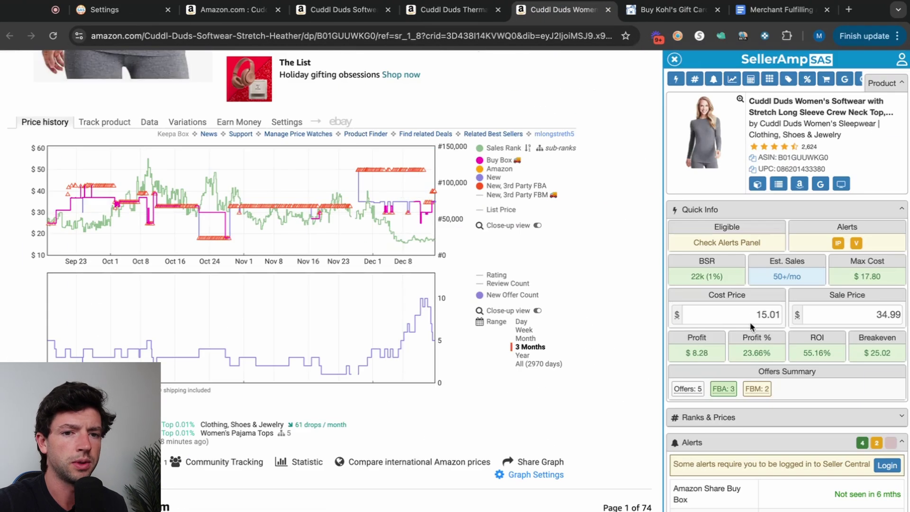
{"action": "left_click", "coordinate": [768, 316]}
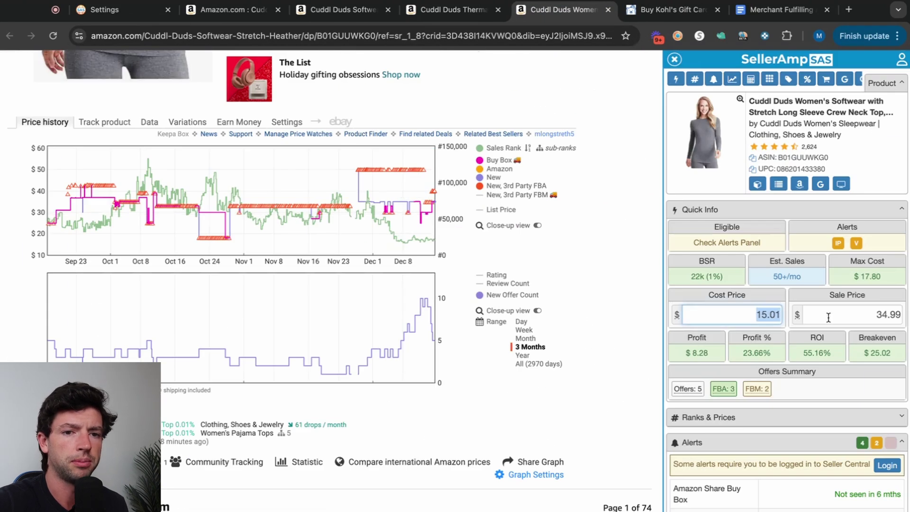
{"action": "key", "text": "BackSpace"}
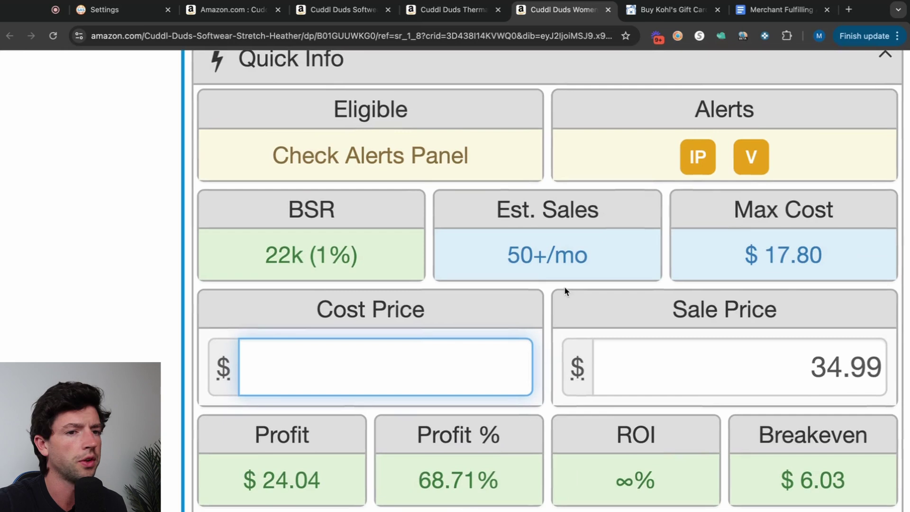
{"action": "mouse_move", "coordinate": [561, 255]}
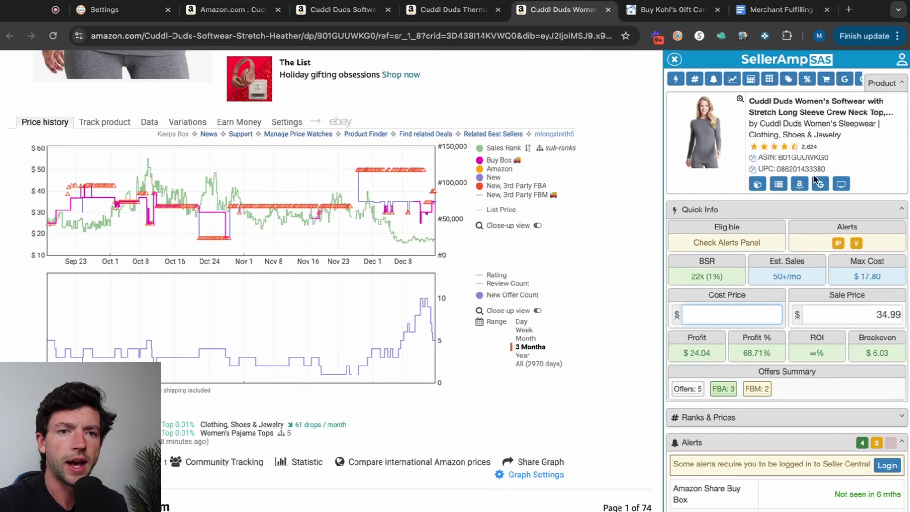
- Search Google for the crew neck top and open JCPenney's Cuddl Duds Softwear Thermal Shirt listing
{"action": "left_click", "coordinate": [820, 186]}
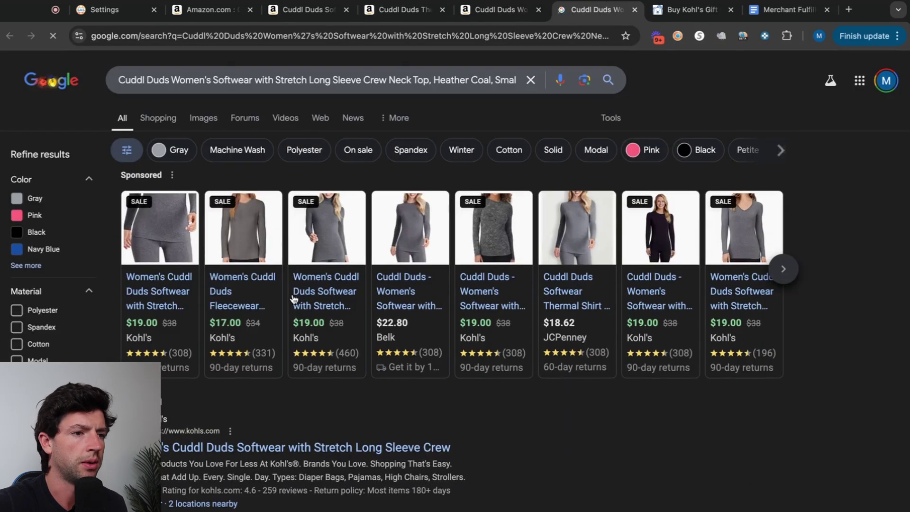
{"action": "mouse_move", "coordinate": [247, 297]}
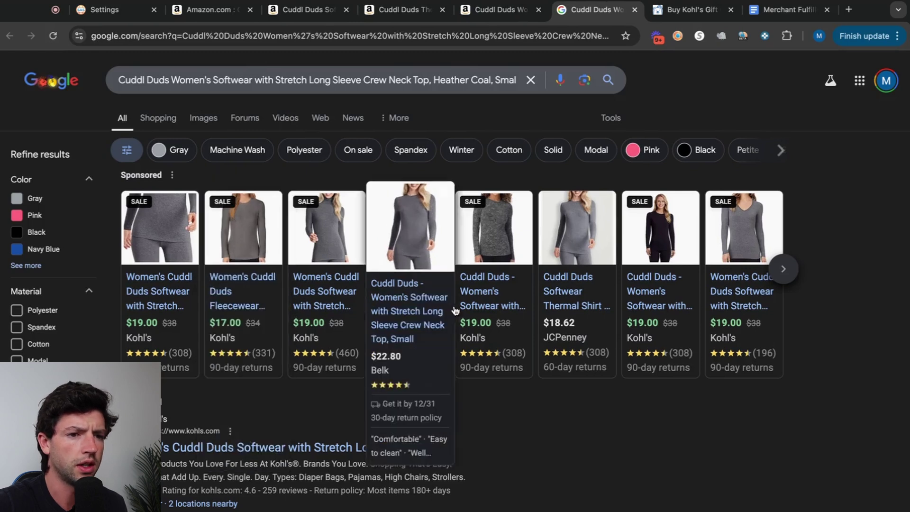
{"action": "mouse_move", "coordinate": [408, 309]}
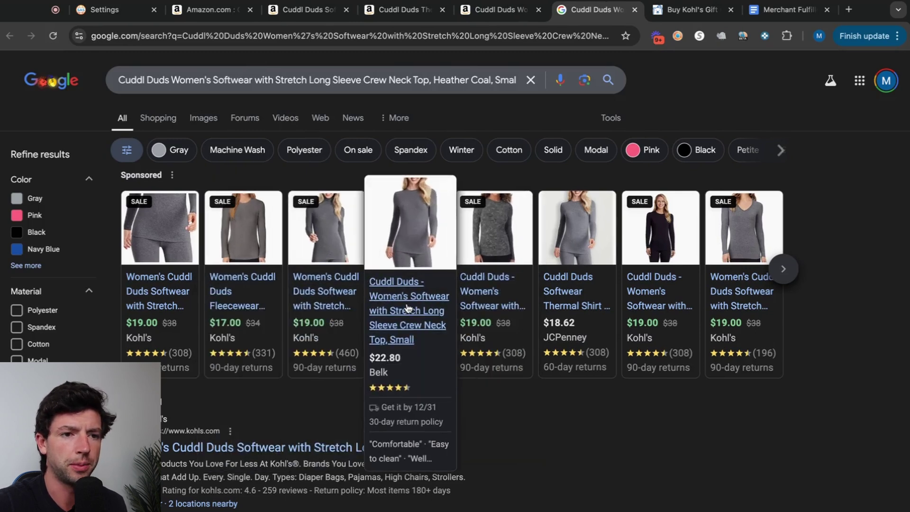
{"action": "left_click", "coordinate": [581, 326]}
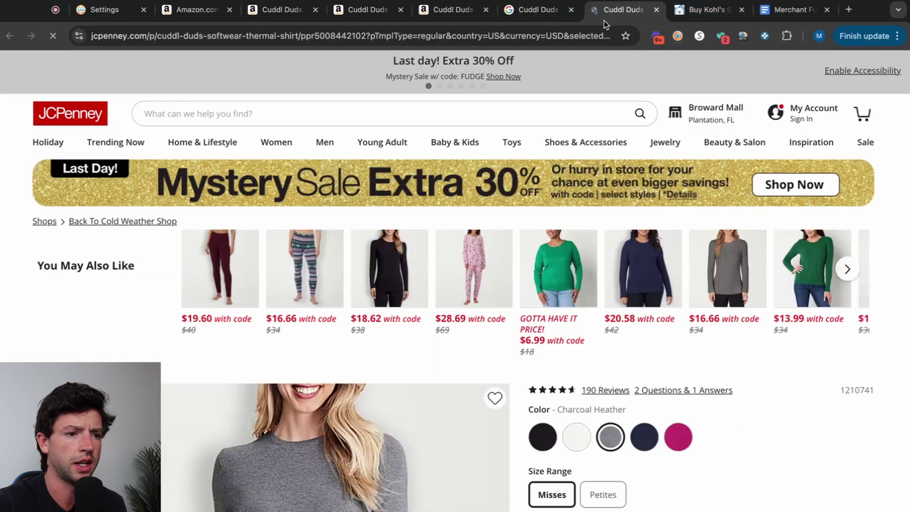
{"action": "scroll", "coordinate": [547, 216], "scroll_direction": "down", "scroll_amount": 5}
- Cross-check the Amazon listing, then pick size Medium on JCPenney for the $18.62 with-code price
{"action": "left_click", "coordinate": [446, 10]}
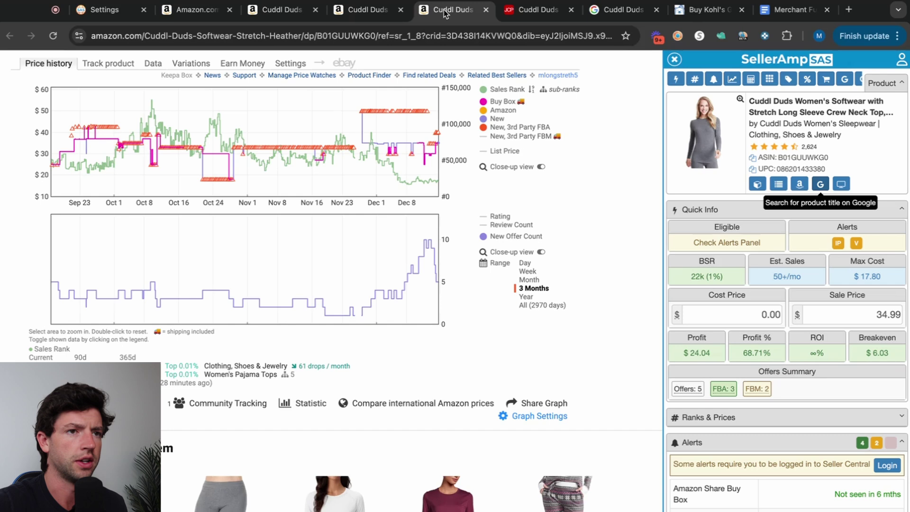
{"action": "scroll", "coordinate": [474, 190], "scroll_direction": "down", "scroll_amount": 10}
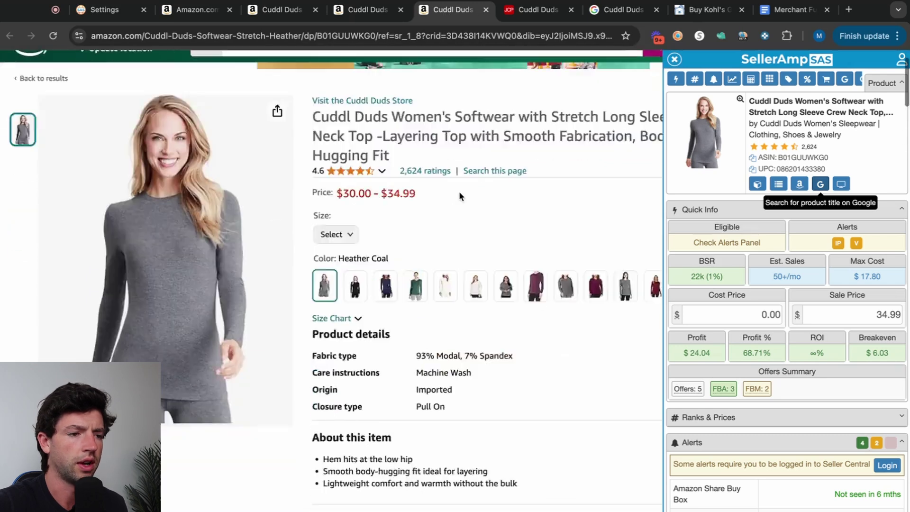
{"action": "scroll", "coordinate": [439, 227], "scroll_direction": "up", "scroll_amount": 10}
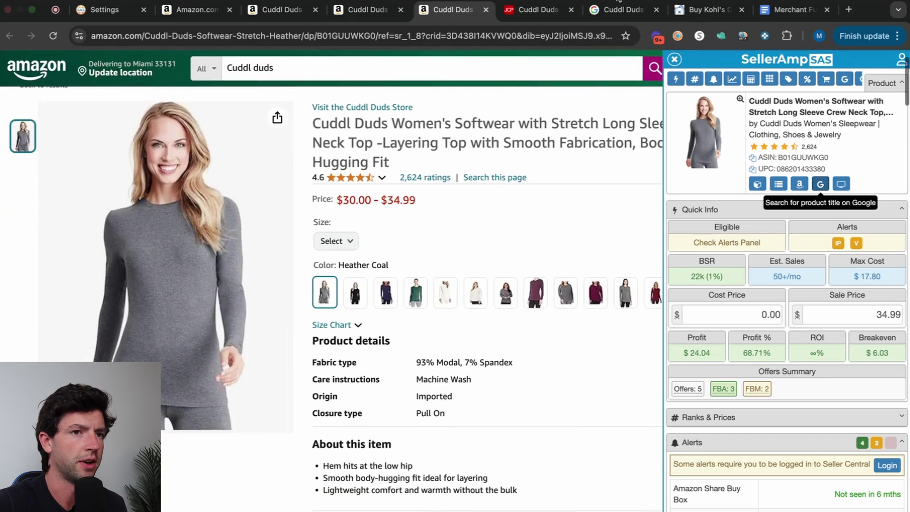
{"action": "left_click", "coordinate": [548, 19]}
{"action": "scroll", "coordinate": [654, 285], "scroll_direction": "down", "scroll_amount": 2}
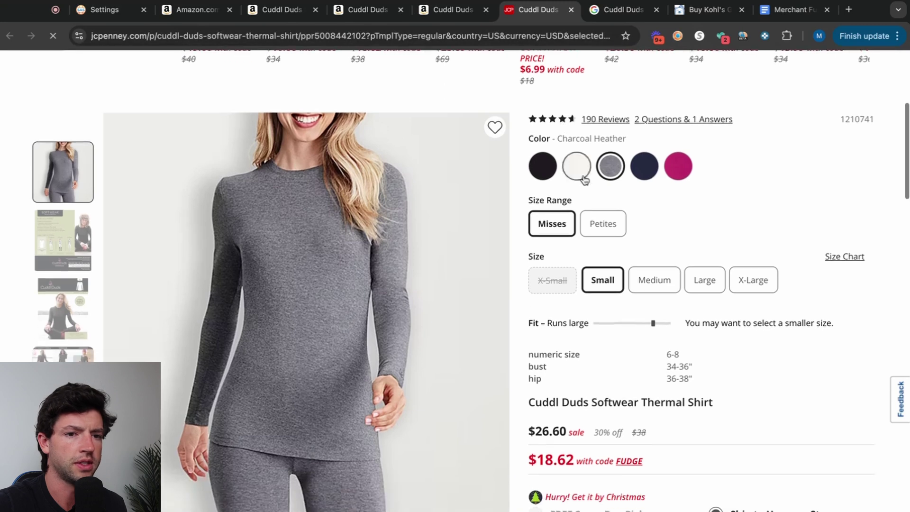
{"action": "left_click", "coordinate": [657, 289]}
{"action": "scroll", "coordinate": [658, 496], "scroll_direction": "up", "scroll_amount": 5, "text": "ctrl"}
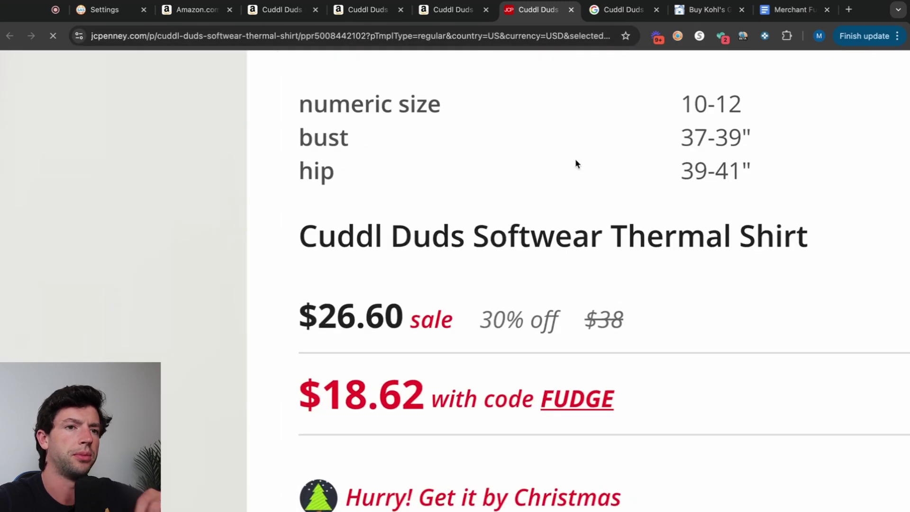
- Enter 18.62 as the crew neck top's cost price in SellerAmp
{"action": "left_click", "coordinate": [451, 9]}
{"action": "left_click", "coordinate": [758, 314]}
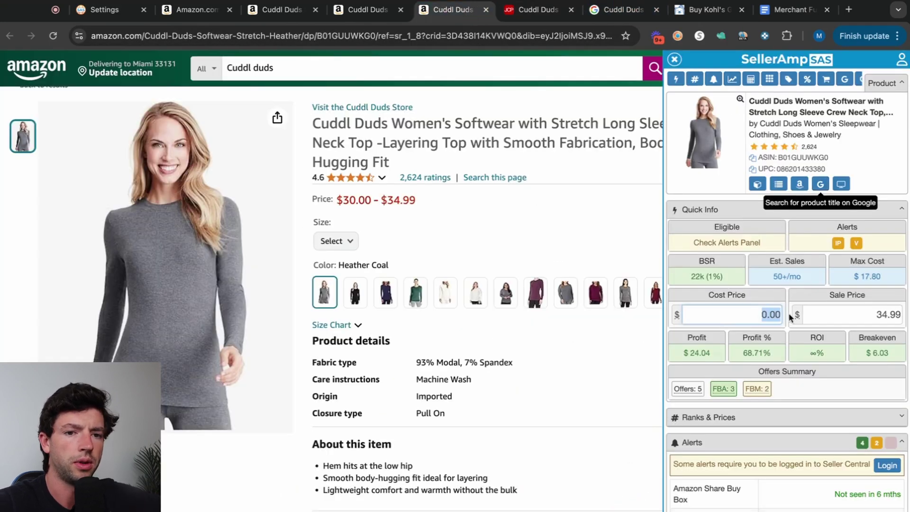
{"action": "type", "text": "18,.6"}
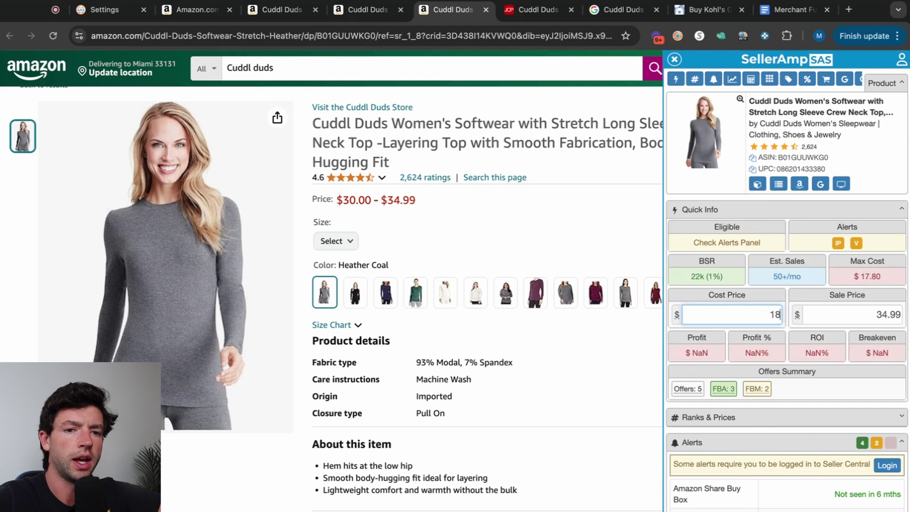
{"action": "type", "text": ".62"}
{"action": "mouse_move", "coordinate": [761, 184]}
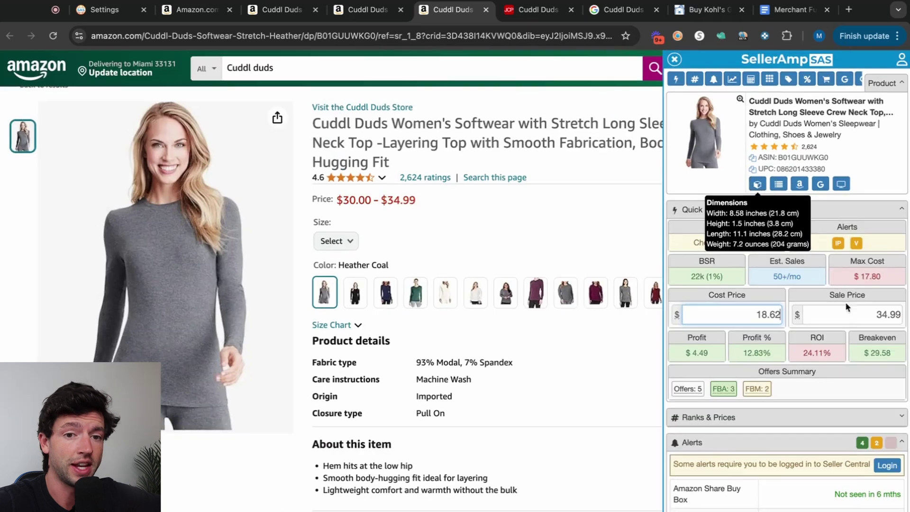
- Clear the FBM cost and compare FBA profit against FBM profit
{"action": "scroll", "coordinate": [877, 341], "scroll_direction": "down", "scroll_amount": 10}
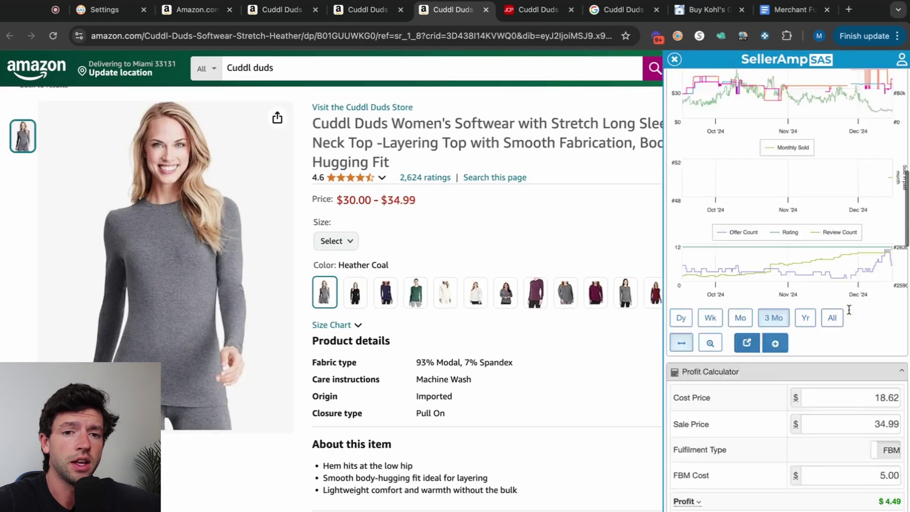
{"action": "double_click", "coordinate": [888, 370]}
{"action": "key", "text": "BackSpace"}
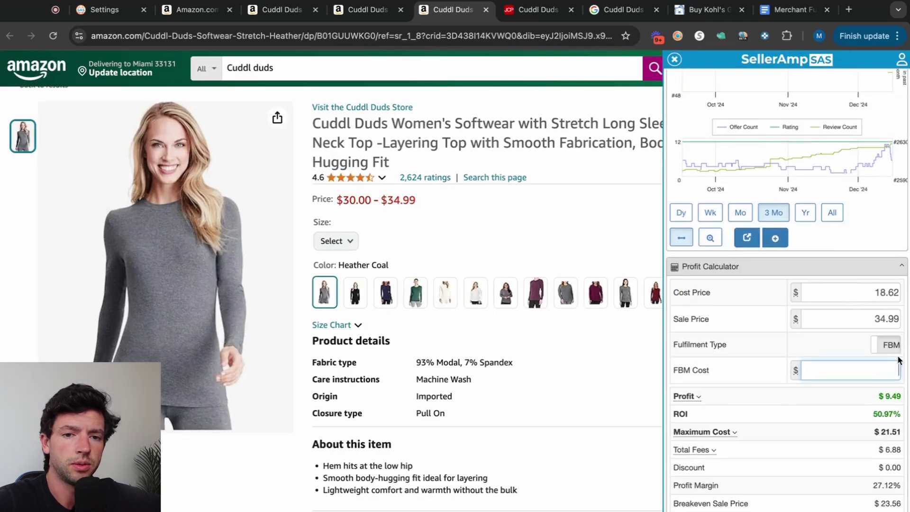
{"action": "left_click", "coordinate": [894, 346]}
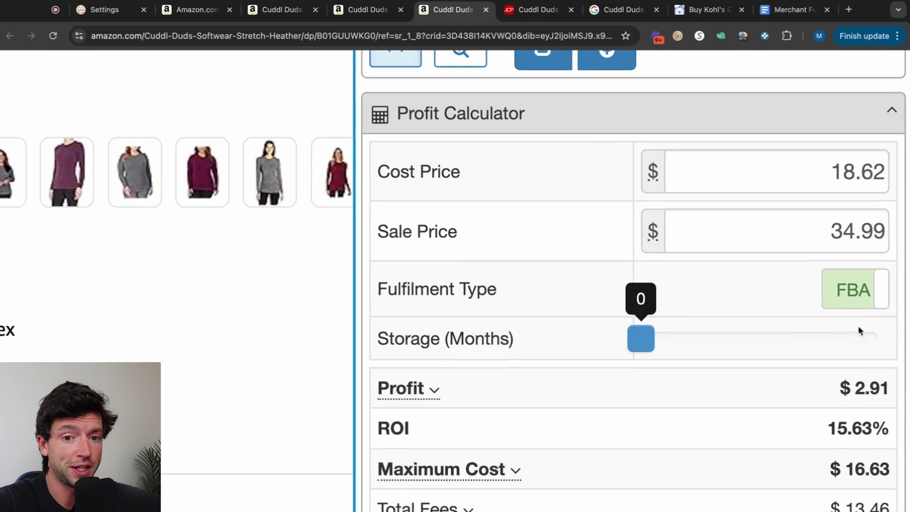
{"action": "left_click", "coordinate": [854, 294]}
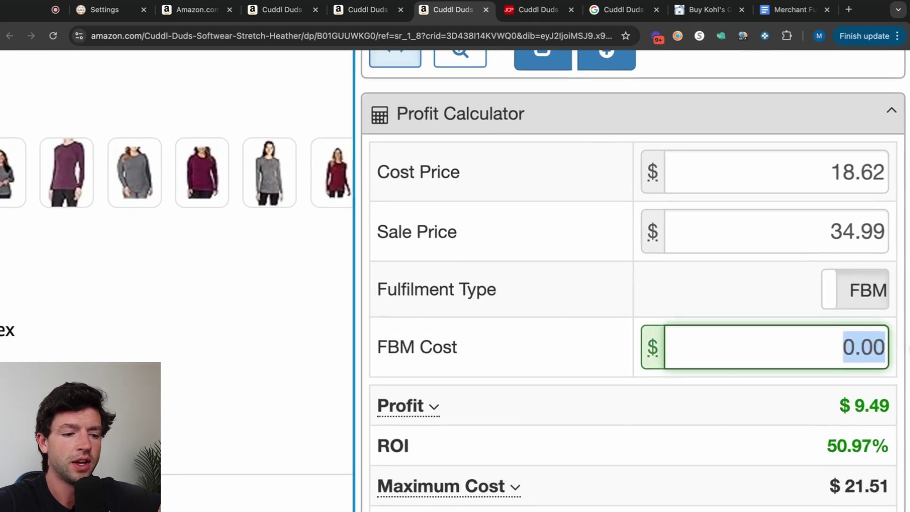
- Enter a 5.00 FBM cost, then look up JCPenney's 7.2% gift card discount on CardBear
{"action": "type", "text": "5"}
{"action": "left_click", "coordinate": [685, 10]}
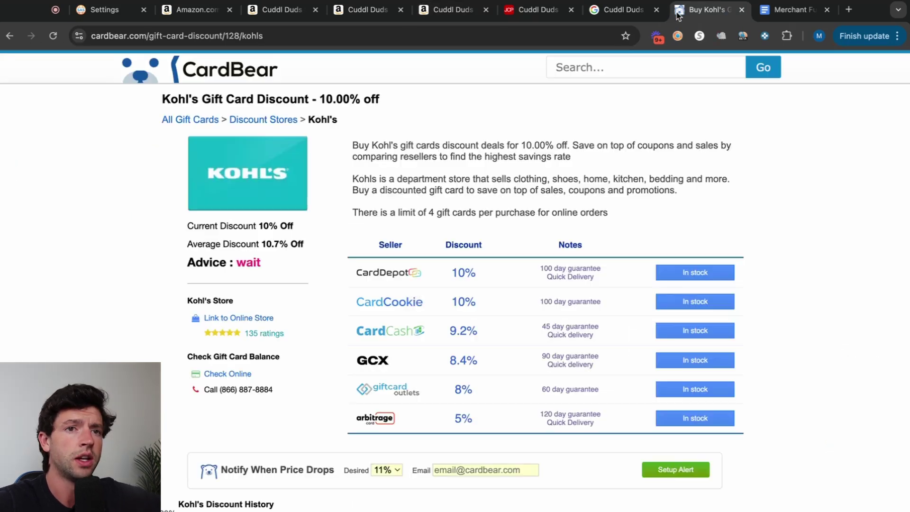
{"action": "type", "text": "jc"}
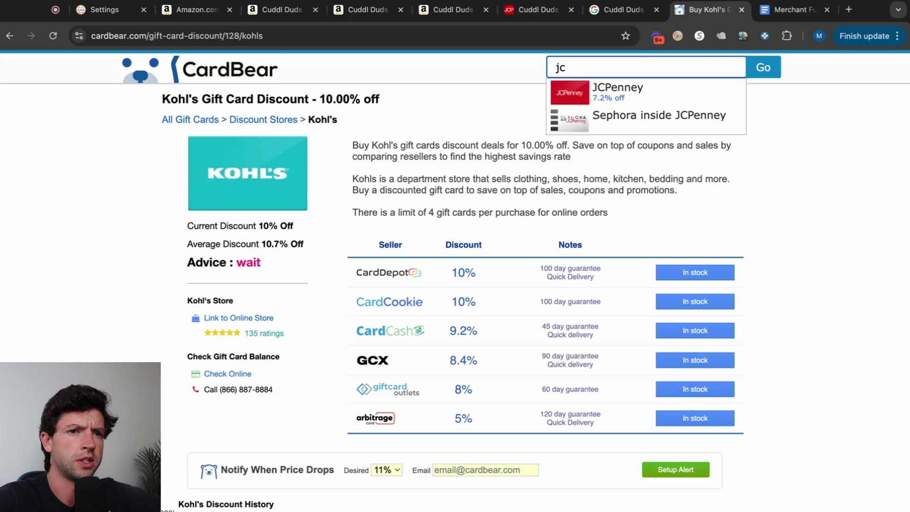
{"action": "left_click", "coordinate": [650, 90]}
{"action": "left_click", "coordinate": [768, 73]}
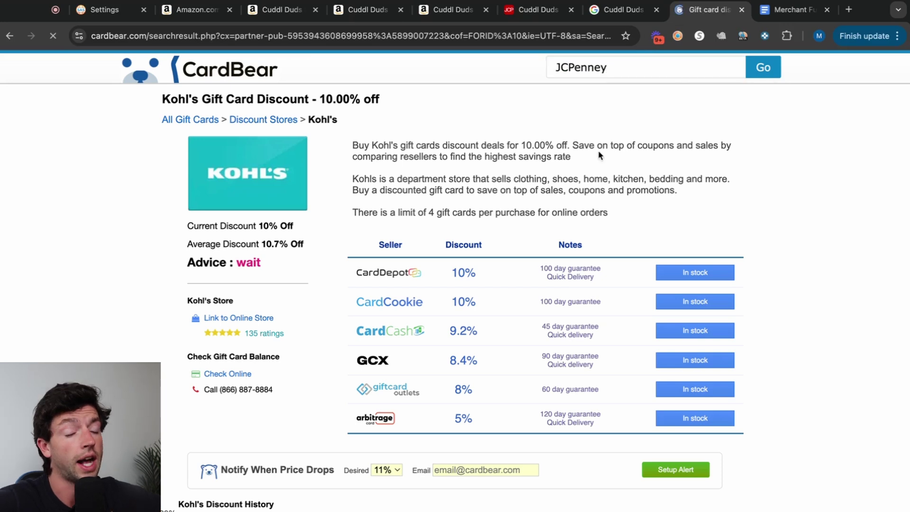
{"action": "left_click", "coordinate": [206, 132]}
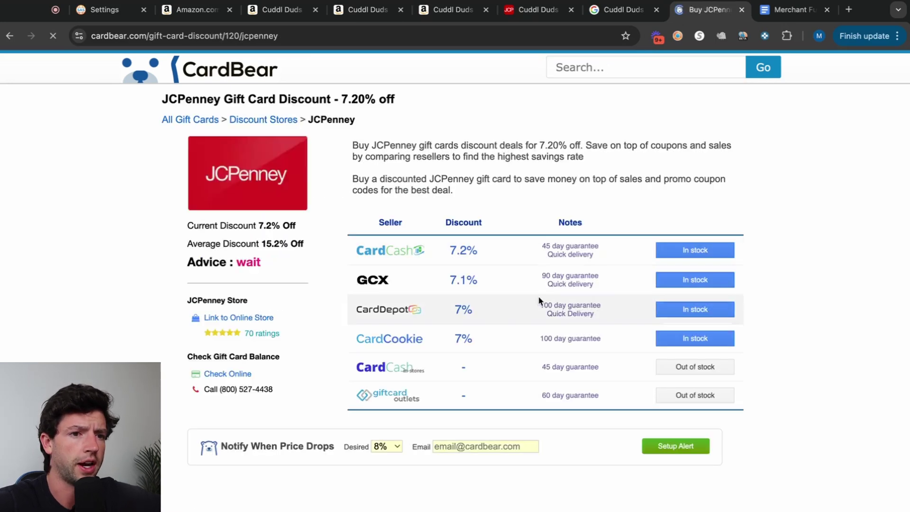
{"action": "scroll", "coordinate": [172, 211], "scroll_direction": "up", "scroll_amount": 5}
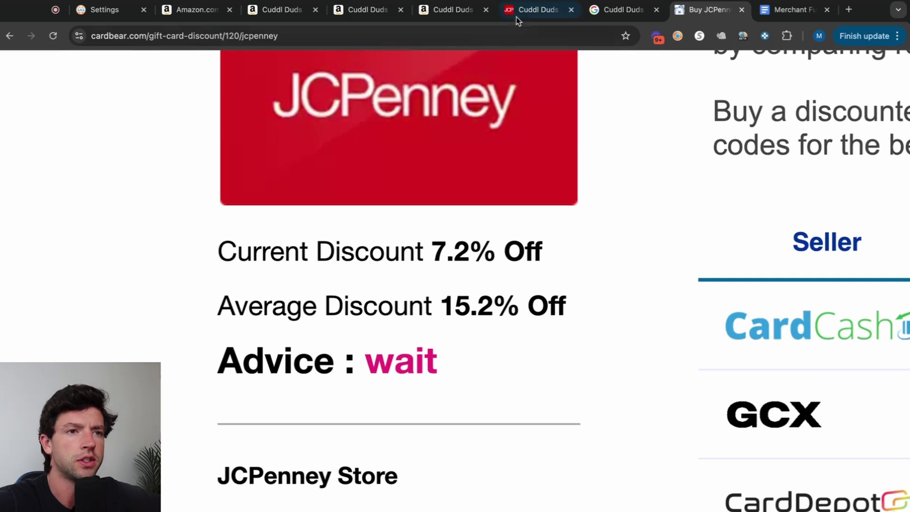
{"action": "left_click", "coordinate": [466, 17]}
- Cut the shirt's 18.62 cost by 10% to 16.76 and compare FBA with FBM, ending on FBM at 38.42% ROI
{"action": "left_click", "coordinate": [885, 174]}
{"action": "left_click", "coordinate": [884, 174]}
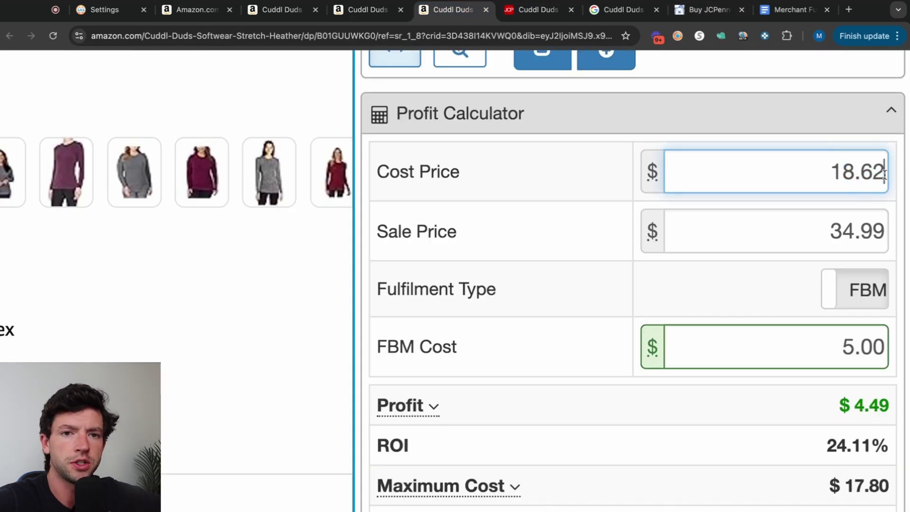
{"action": "type", "text": "-10%"}
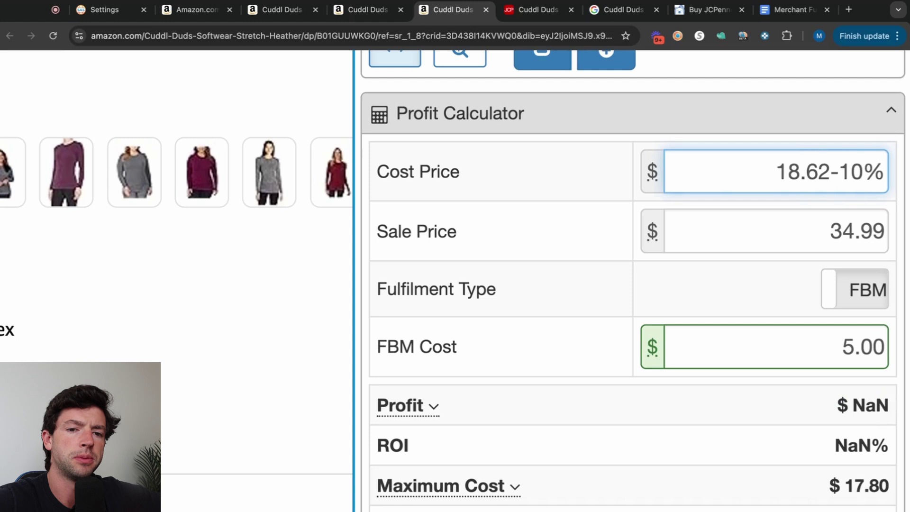
{"action": "key", "text": "Return"}
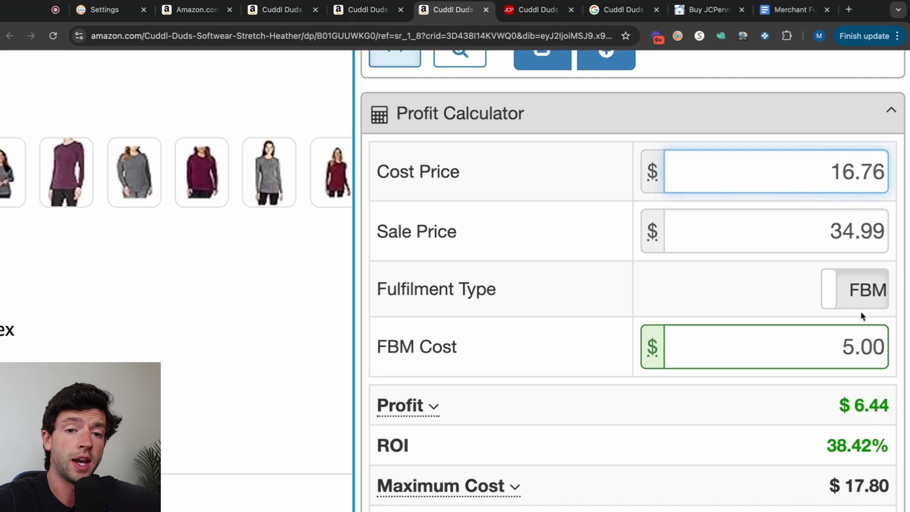
{"action": "left_click", "coordinate": [853, 298]}
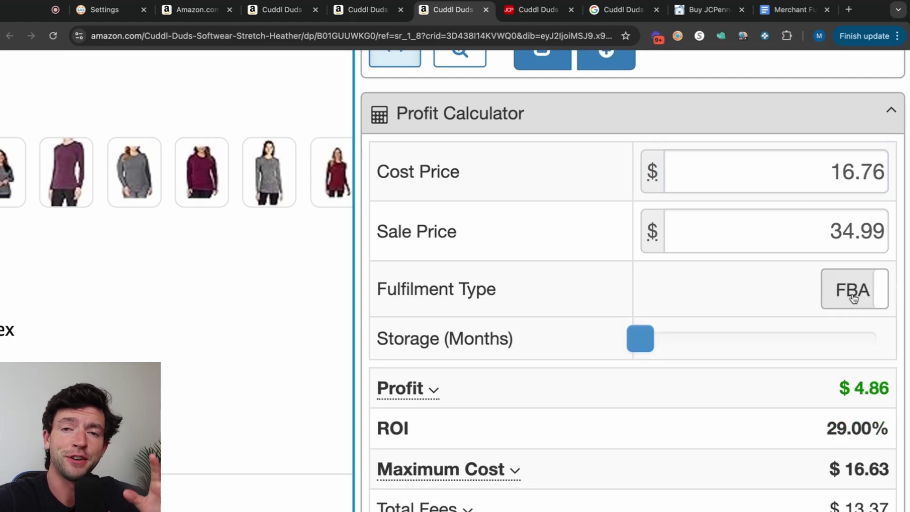
{"action": "left_click", "coordinate": [853, 298]}
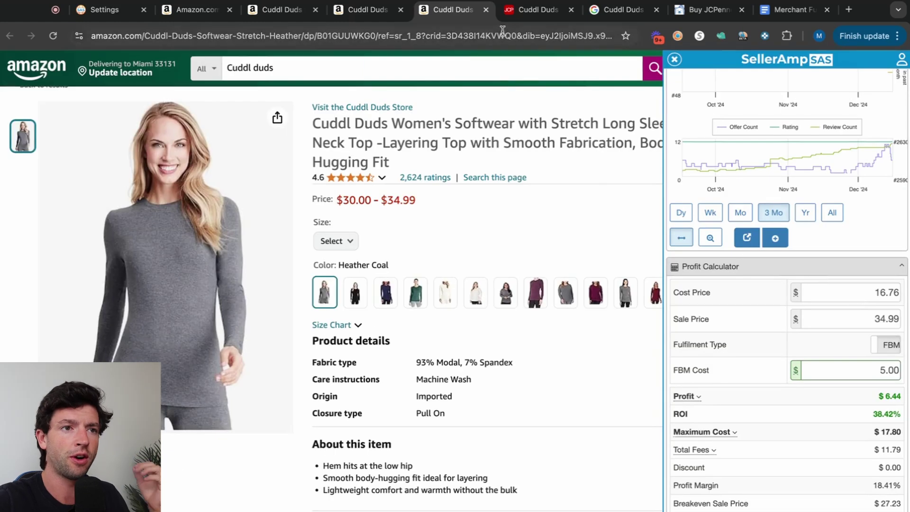
- Close the shirt and JCPenney tabs and review the men's thermal underwear size and colour variations
{"action": "left_click", "coordinate": [486, 9]}
{"action": "left_click", "coordinate": [485, 10]}
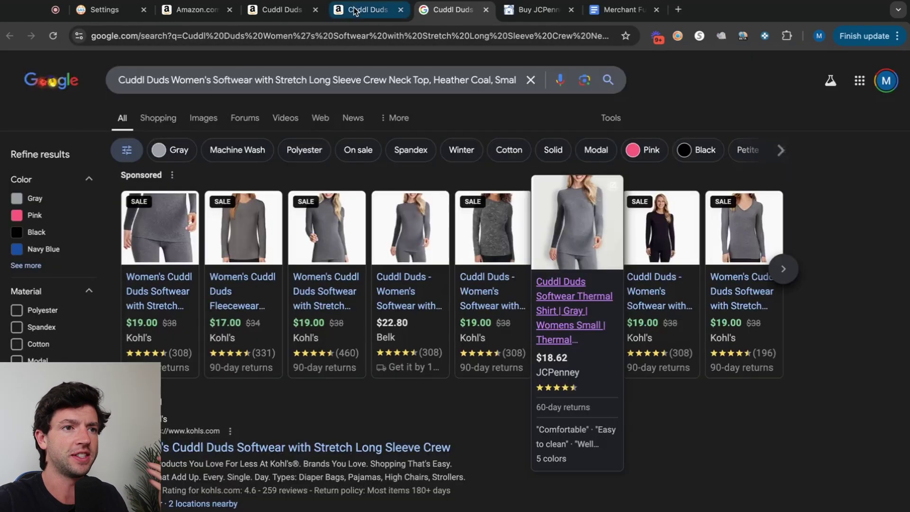
{"action": "left_click", "coordinate": [368, 10]}
{"action": "scroll", "coordinate": [389, 266], "scroll_direction": "down", "scroll_amount": 12}
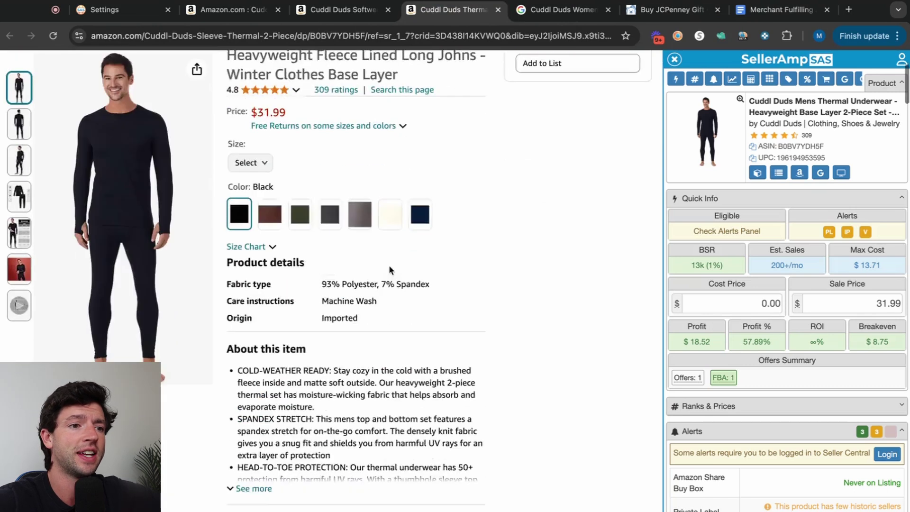
{"action": "left_click", "coordinate": [185, 155]}
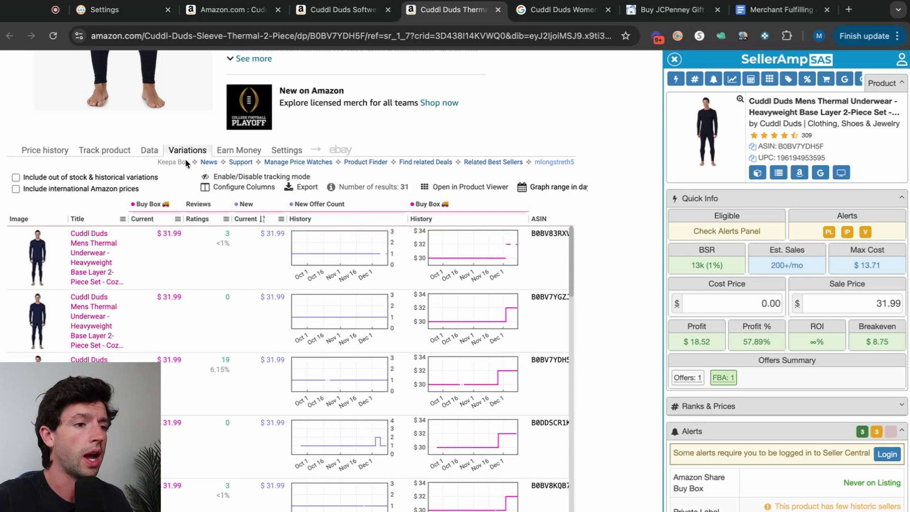
{"action": "scroll", "coordinate": [206, 306], "scroll_direction": "down", "scroll_amount": 10}
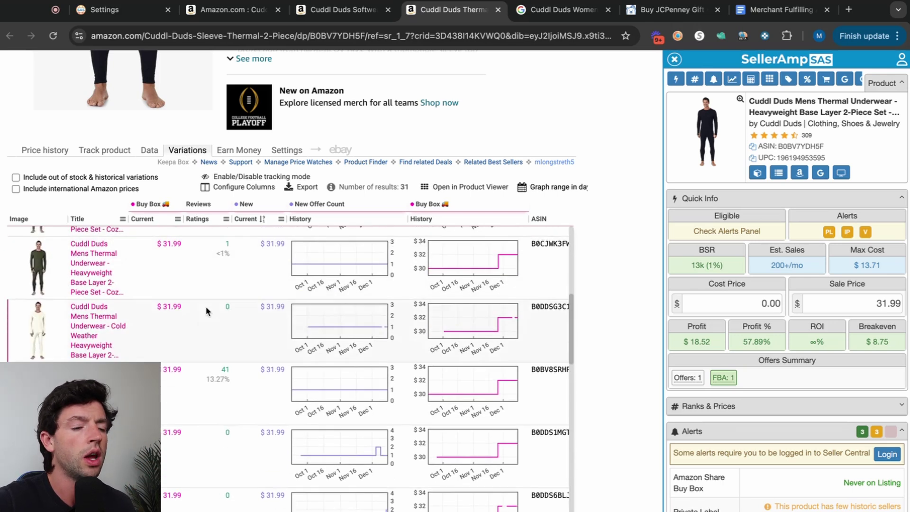
{"action": "scroll", "coordinate": [206, 306], "scroll_direction": "down", "scroll_amount": 5}
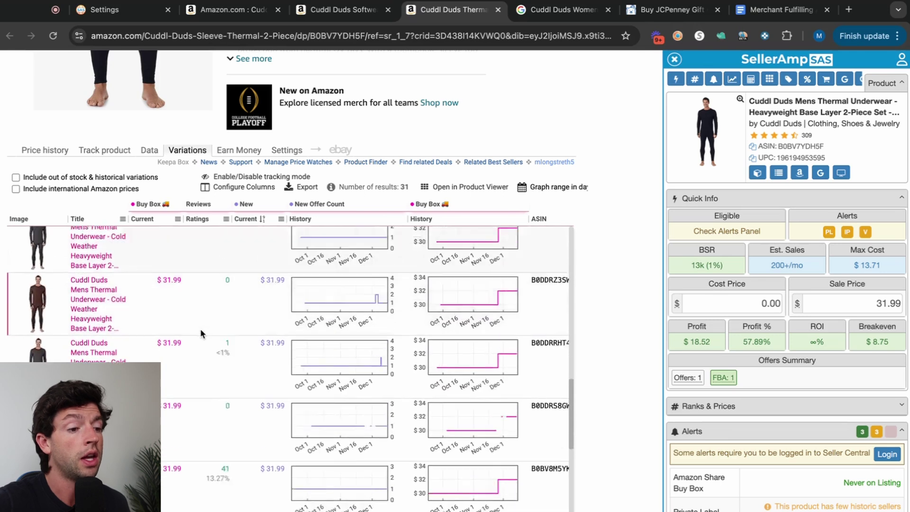
{"action": "scroll", "coordinate": [200, 329], "scroll_direction": "down", "scroll_amount": 5}
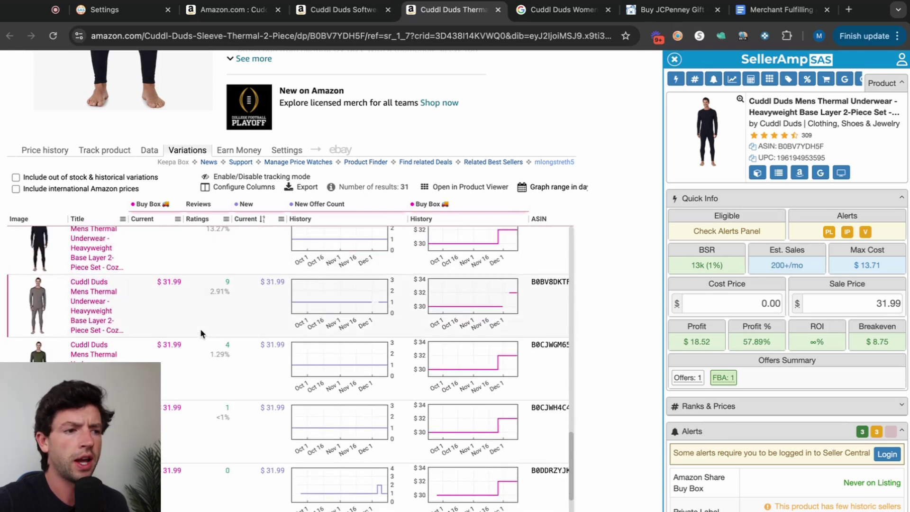
{"action": "key", "text": "super+plus"}
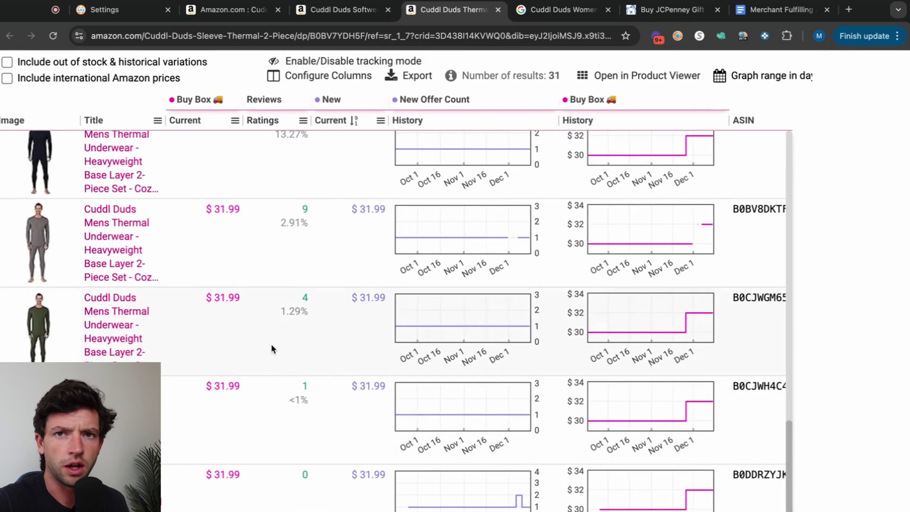
{"action": "scroll", "coordinate": [271, 349], "scroll_direction": "down", "scroll_amount": 5}
- Close the thermal top search results and return to the Cuddl Duds Softwear Stretch Legging listing
{"action": "left_click", "coordinate": [498, 10]}
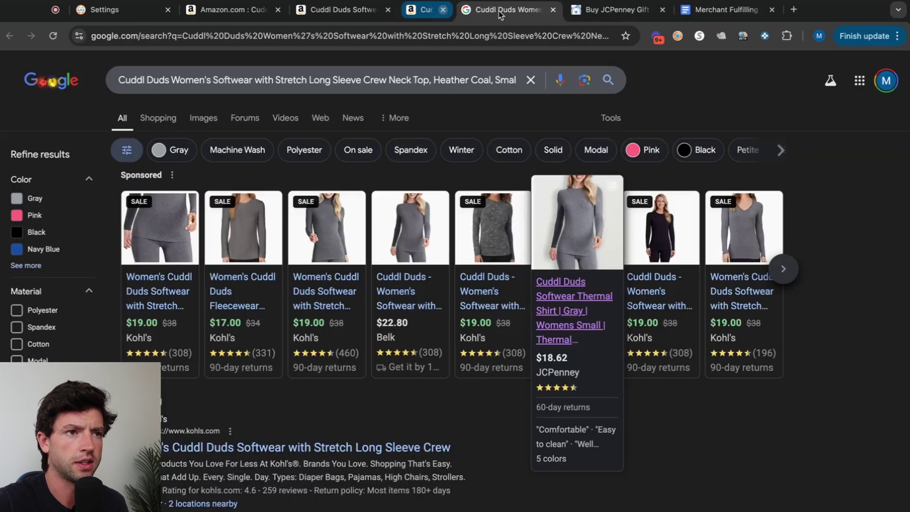
{"action": "left_click", "coordinate": [352, 10]}
{"action": "scroll", "coordinate": [422, 311], "scroll_direction": "down", "scroll_amount": 10}
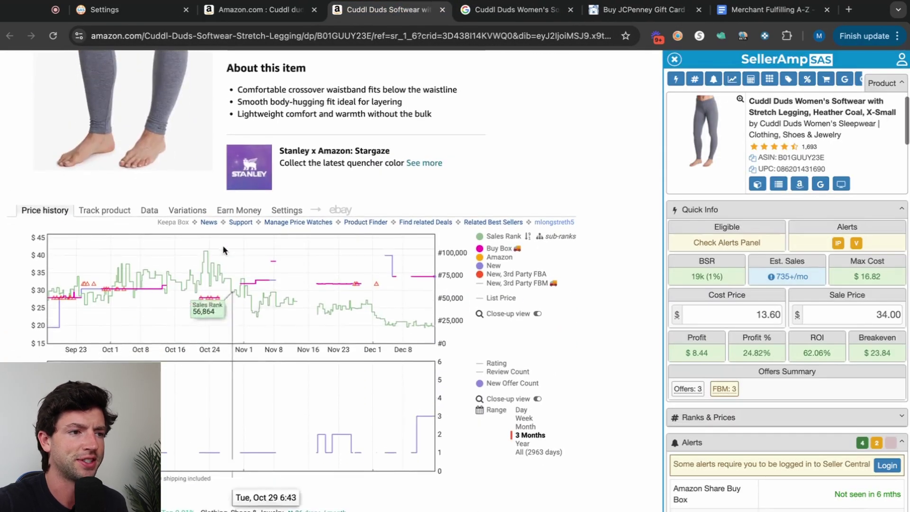
- Review the legging variations in Keepa's Variations table and open the ivory Softwear Stretch Leggings listing
{"action": "left_click", "coordinate": [199, 213]}
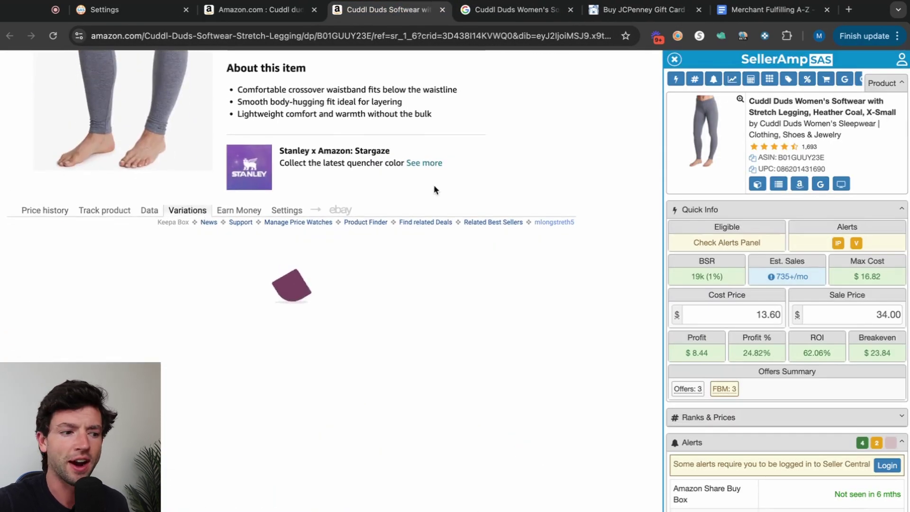
{"action": "scroll", "coordinate": [435, 190], "scroll_direction": "down", "scroll_amount": 1}
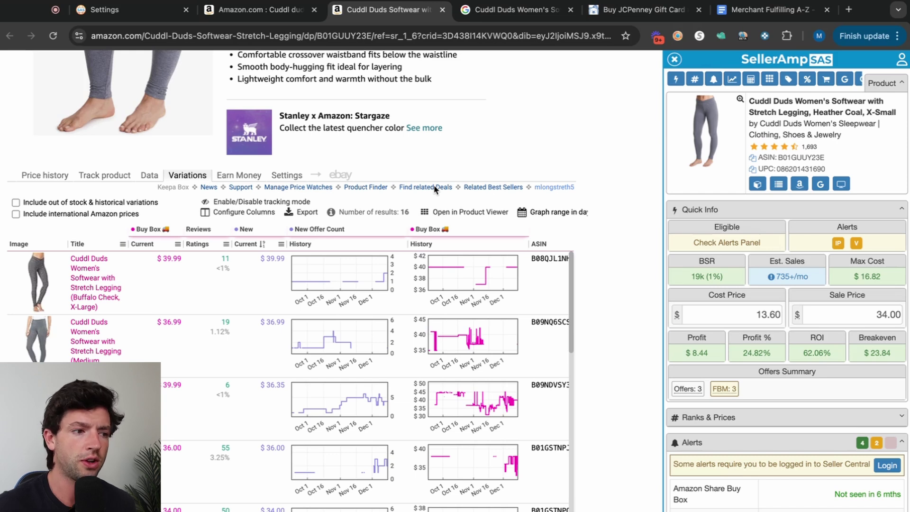
{"action": "scroll", "coordinate": [451, 323], "scroll_direction": "down", "scroll_amount": 3}
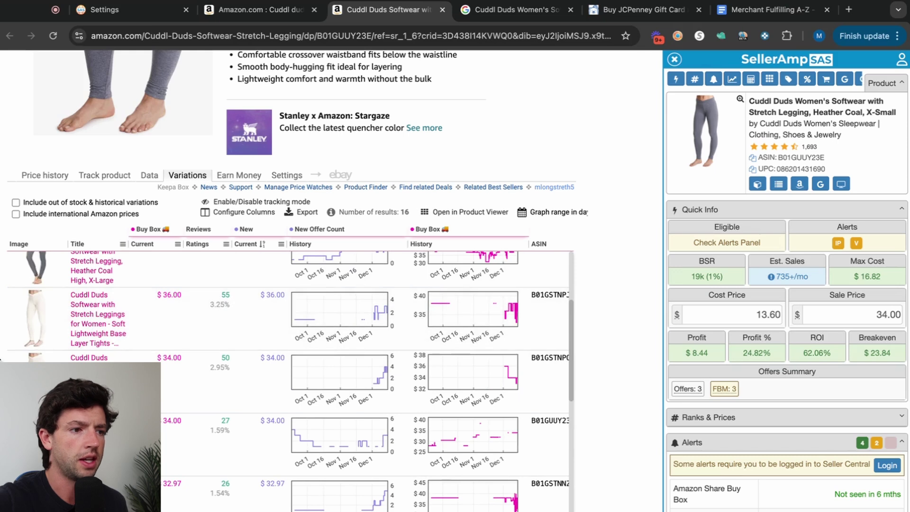
{"action": "scroll", "coordinate": [241, 268], "scroll_direction": "down", "scroll_amount": 3}
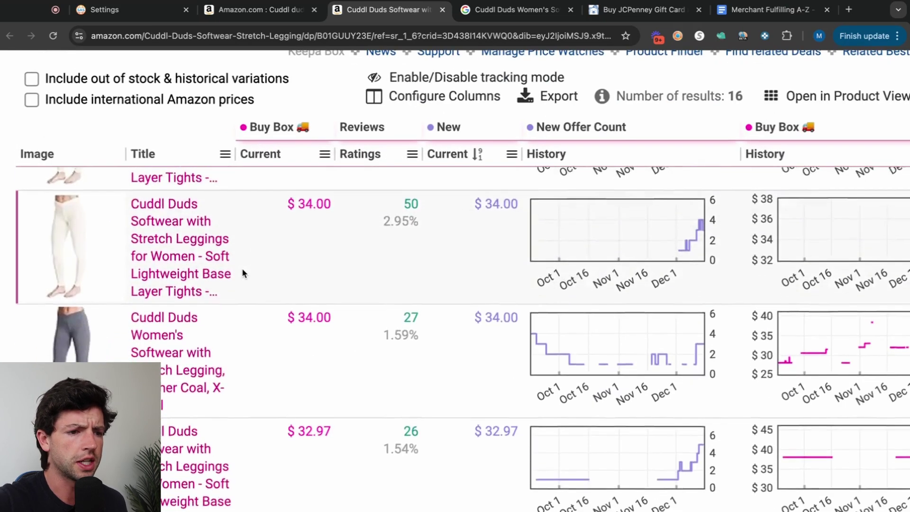
{"action": "scroll", "coordinate": [241, 268], "scroll_direction": "up", "scroll_amount": 3}
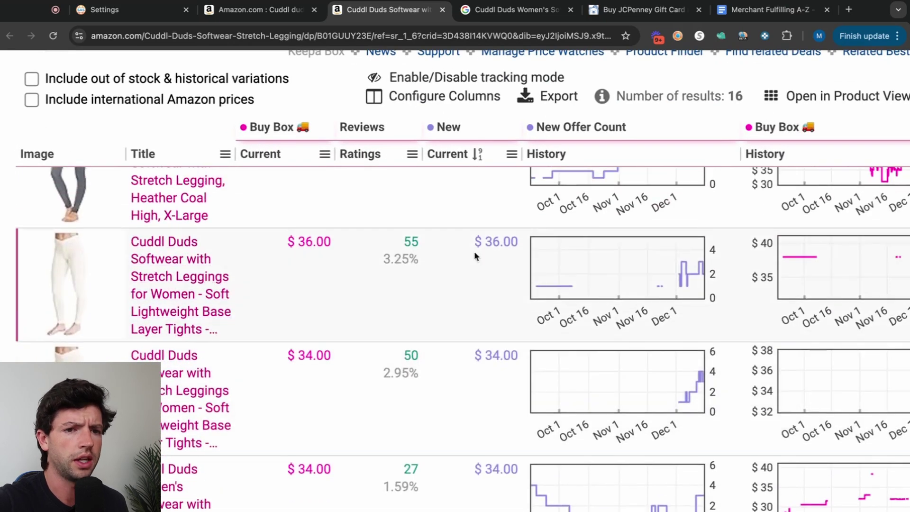
{"action": "scroll", "coordinate": [722, 256], "scroll_direction": "up", "scroll_amount": 3}
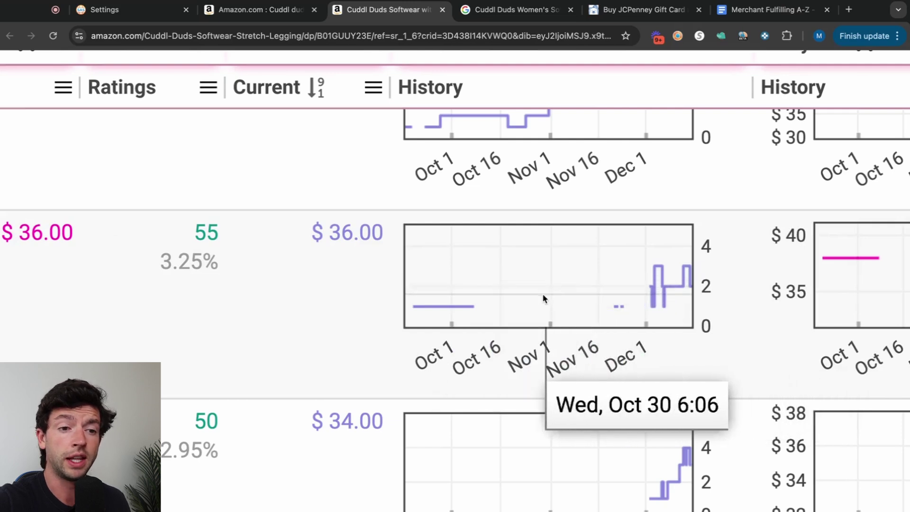
{"action": "scroll", "coordinate": [560, 301], "scroll_direction": "down", "scroll_amount": 3}
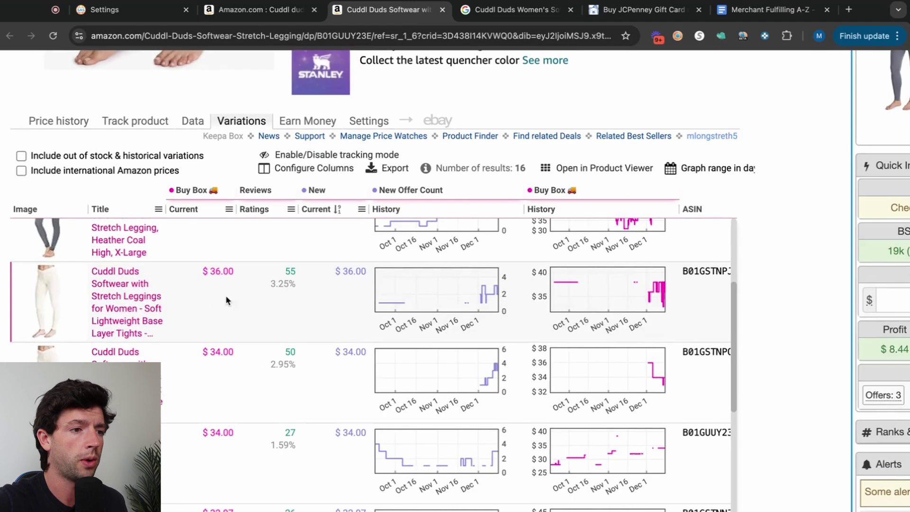
{"action": "left_click", "coordinate": [128, 309]}
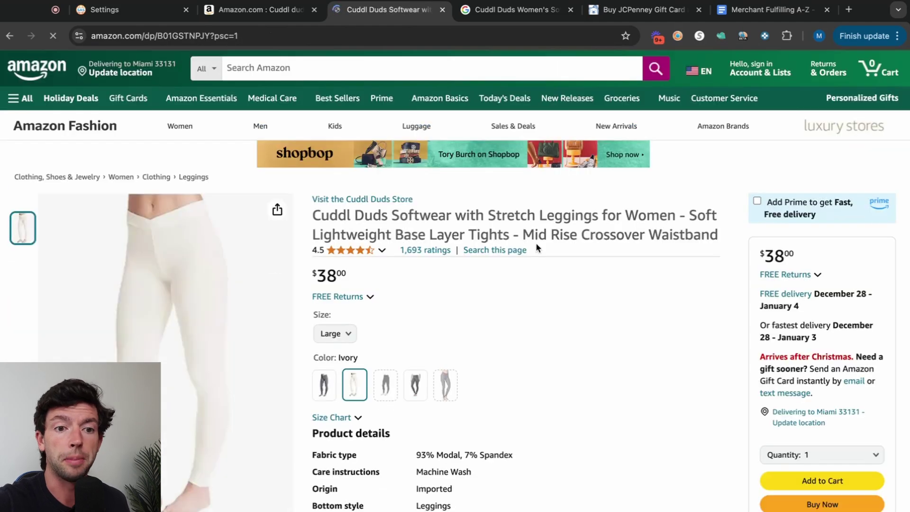
- Switch Keepa to the full-year price history for the ivory leggings and review the chart
{"action": "scroll", "coordinate": [450, 297], "scroll_direction": "down", "scroll_amount": 10}
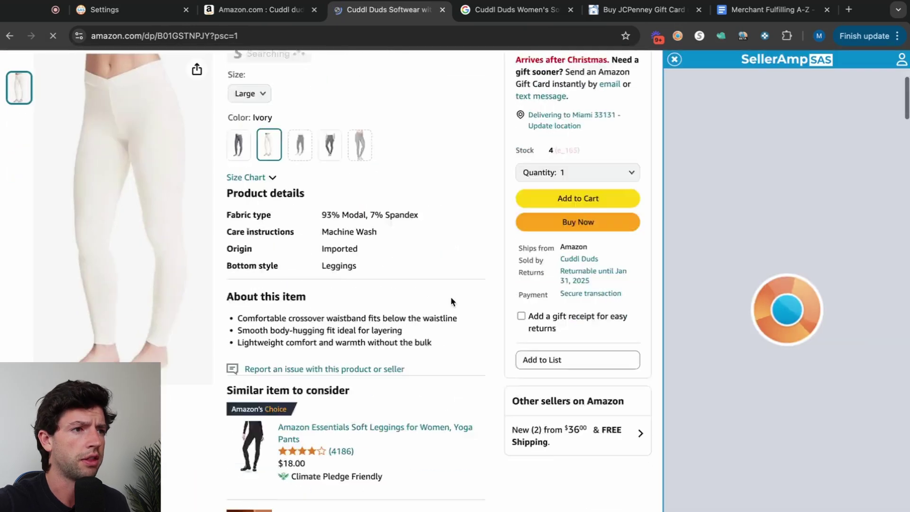
{"action": "left_click", "coordinate": [522, 327]}
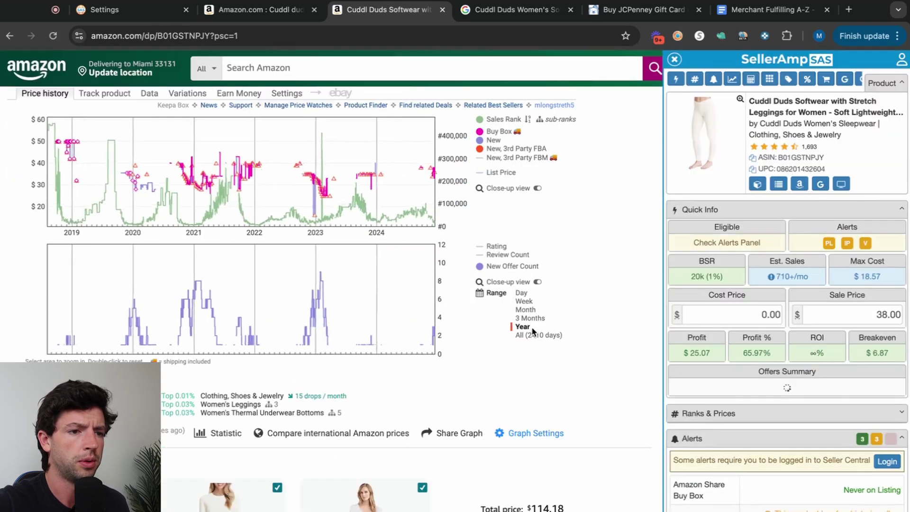
{"action": "scroll", "coordinate": [526, 313], "scroll_direction": "up", "scroll_amount": 10}
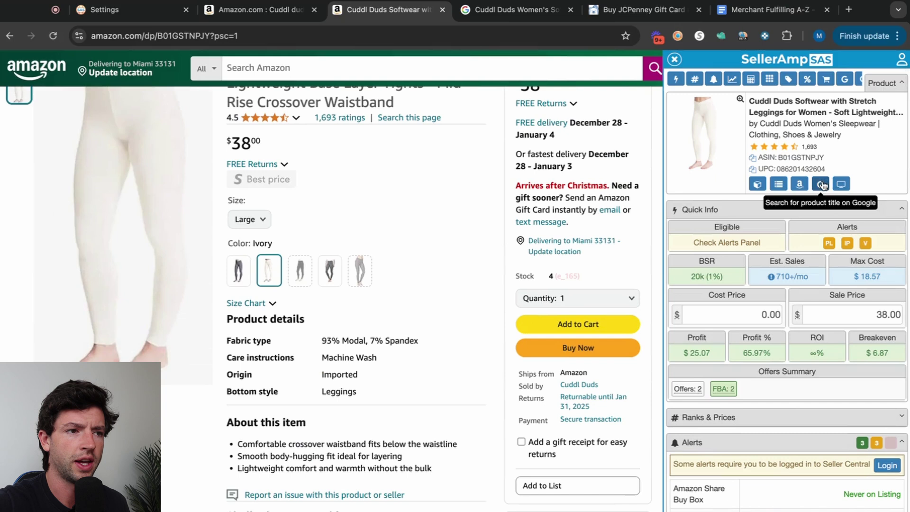
{"action": "scroll", "coordinate": [881, 256], "scroll_direction": "up", "scroll_amount": 5}
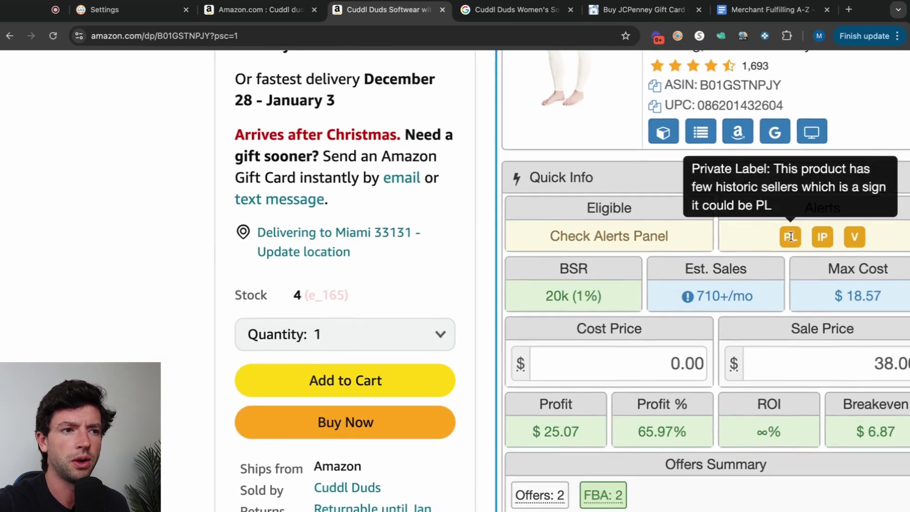
{"action": "scroll", "coordinate": [792, 236], "scroll_direction": "down", "scroll_amount": 5}
- Google the leggings title via SellerAmp, compare store prices including Kohl's at $19.00, then return to Amazon
{"action": "left_click", "coordinate": [820, 187]}
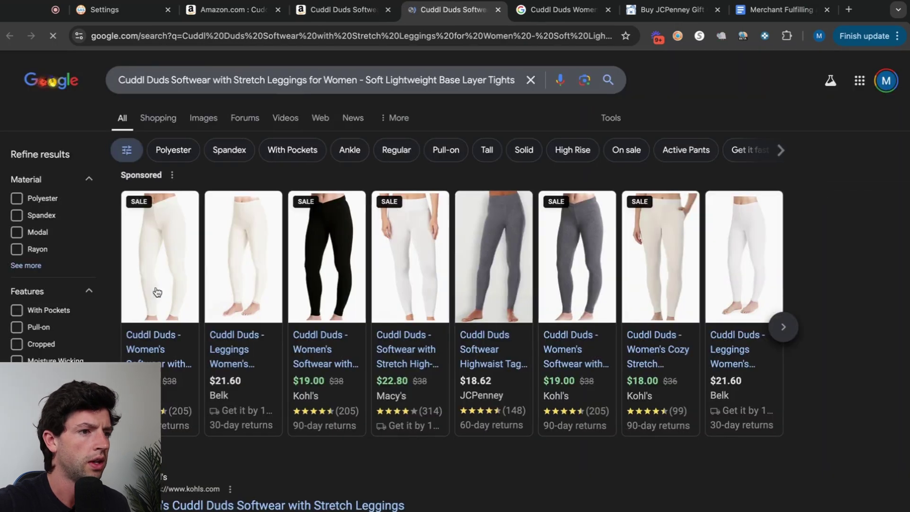
{"action": "scroll", "coordinate": [102, 363], "scroll_direction": "up", "scroll_amount": 4}
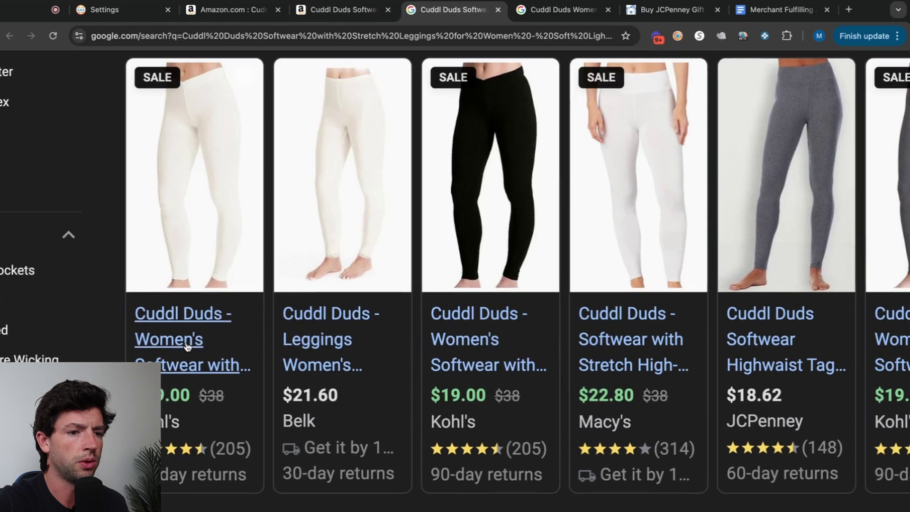
{"action": "scroll", "coordinate": [197, 358], "scroll_direction": "down", "scroll_amount": 2}
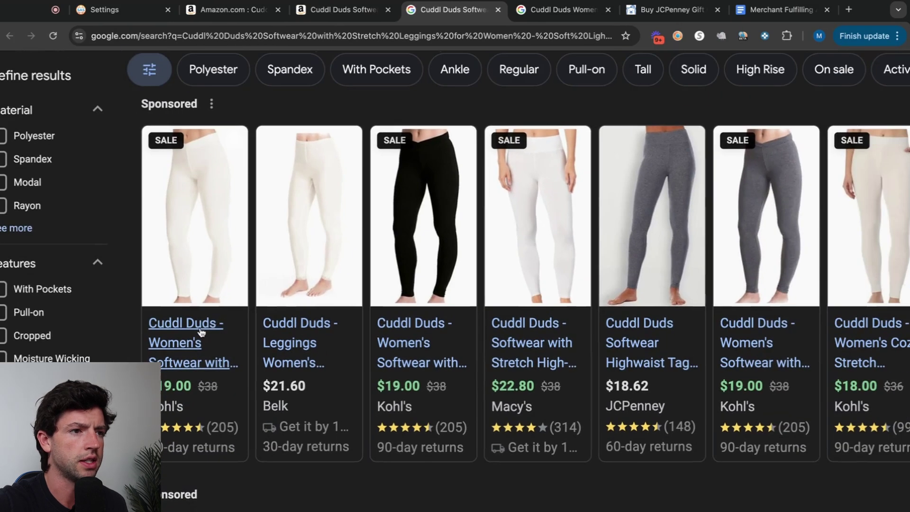
{"action": "left_click", "coordinate": [326, 17]}
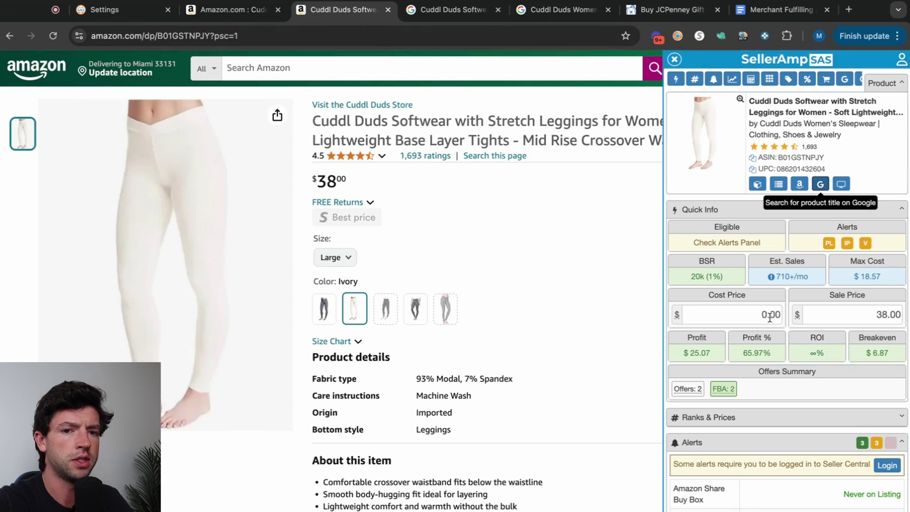
- Enter a cost price of 19-10% in SellerAmp, giving a 17.10 cost
{"action": "left_click", "coordinate": [769, 316]}
{"action": "type", "text": "19"}
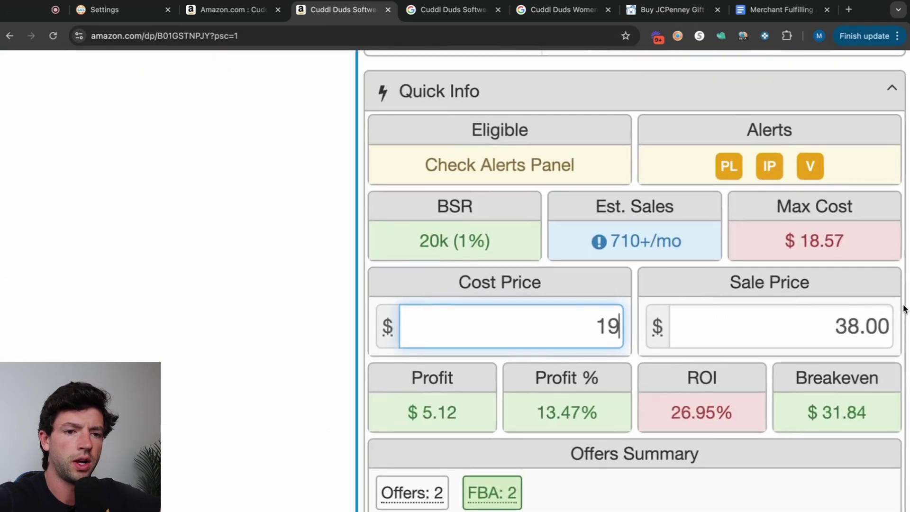
{"action": "type", "text": "-10%"}
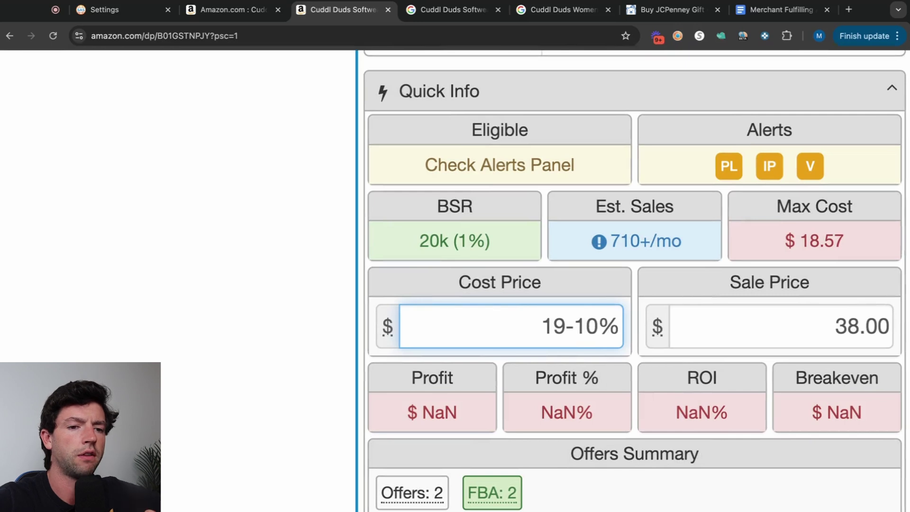
{"action": "key", "text": "Return"}
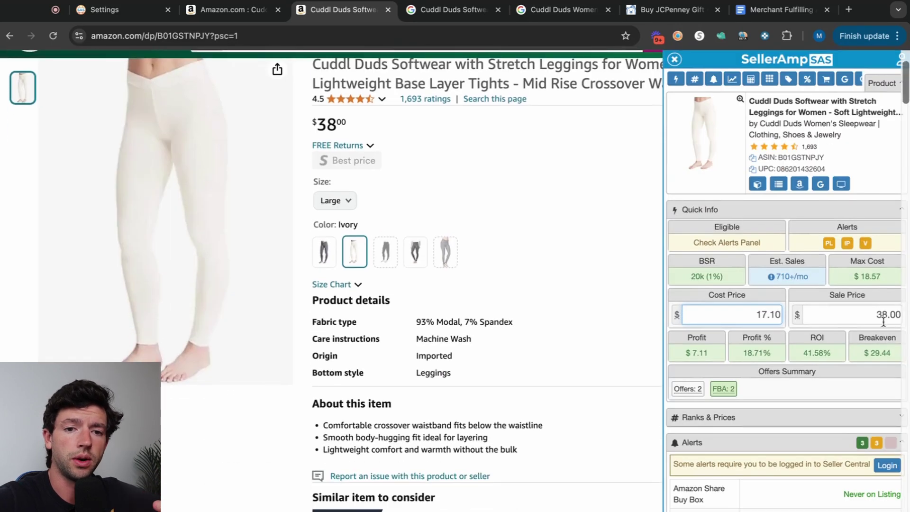
{"action": "scroll", "coordinate": [883, 322], "scroll_direction": "down", "scroll_amount": 10}
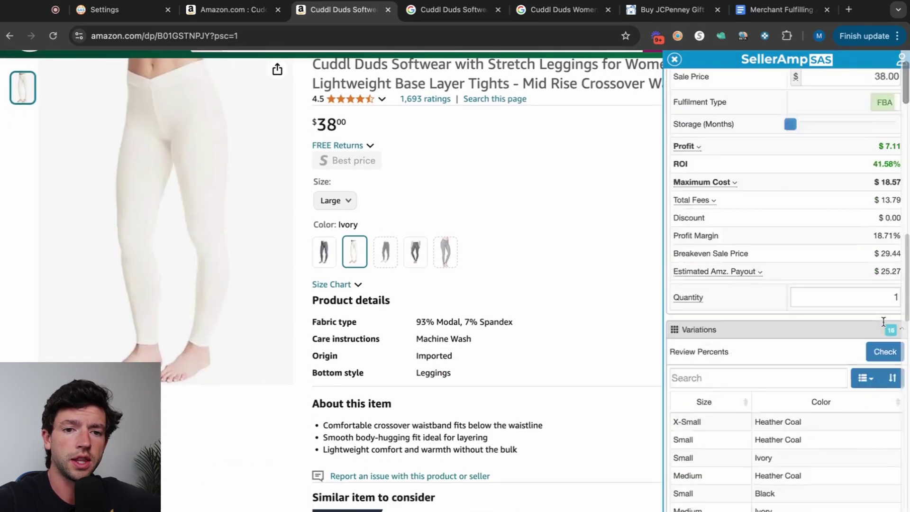
{"action": "scroll", "coordinate": [889, 321], "scroll_direction": "up", "scroll_amount": 5}
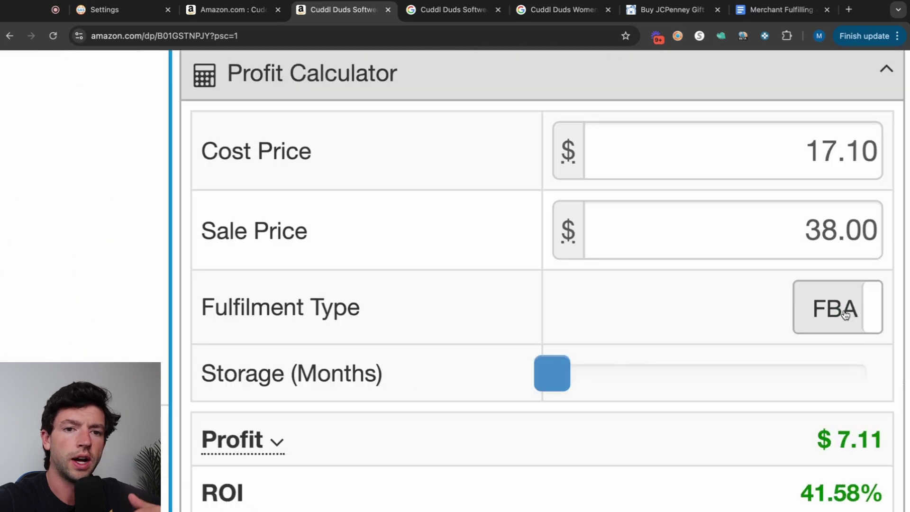
- Switch fulfilment to FBM and set the FBM cost to 5.00
{"action": "left_click", "coordinate": [884, 354]}
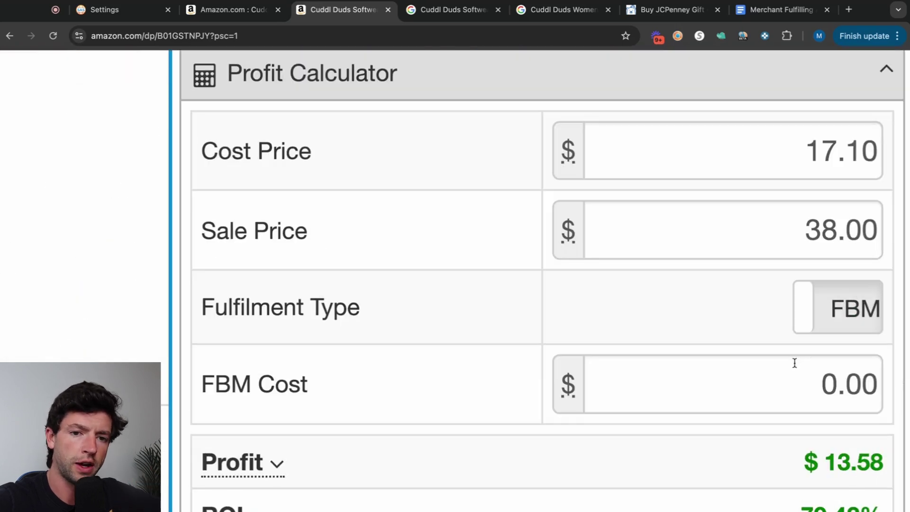
{"action": "scroll", "coordinate": [790, 366], "scroll_direction": "up", "scroll_amount": 10}
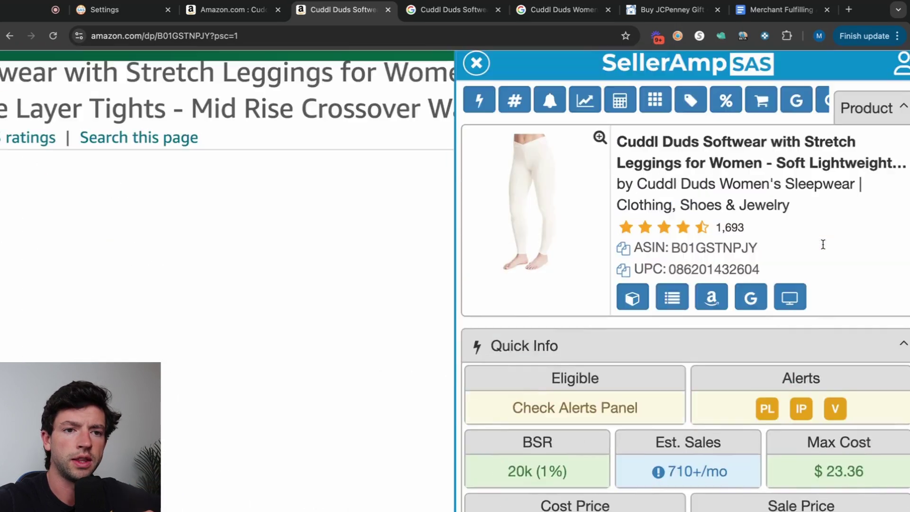
{"action": "mouse_move", "coordinate": [637, 303]}
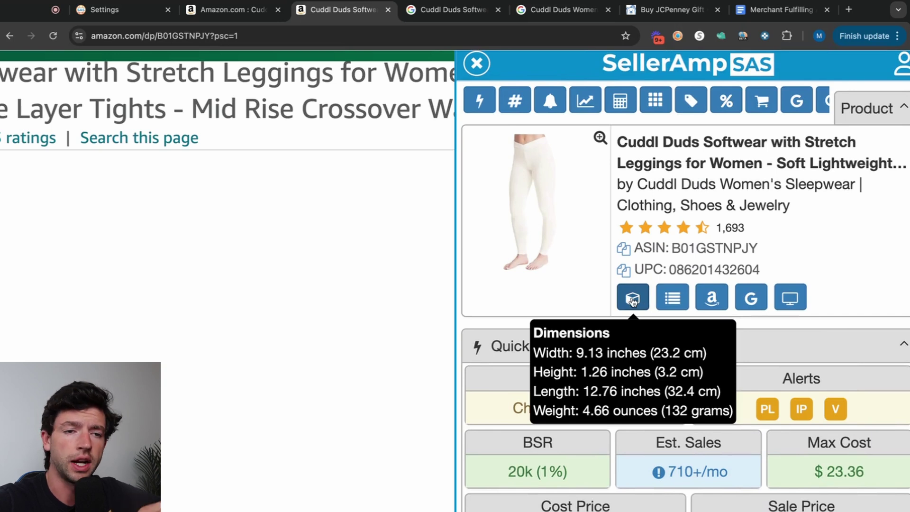
{"action": "scroll", "coordinate": [633, 299], "scroll_direction": "down", "scroll_amount": 20}
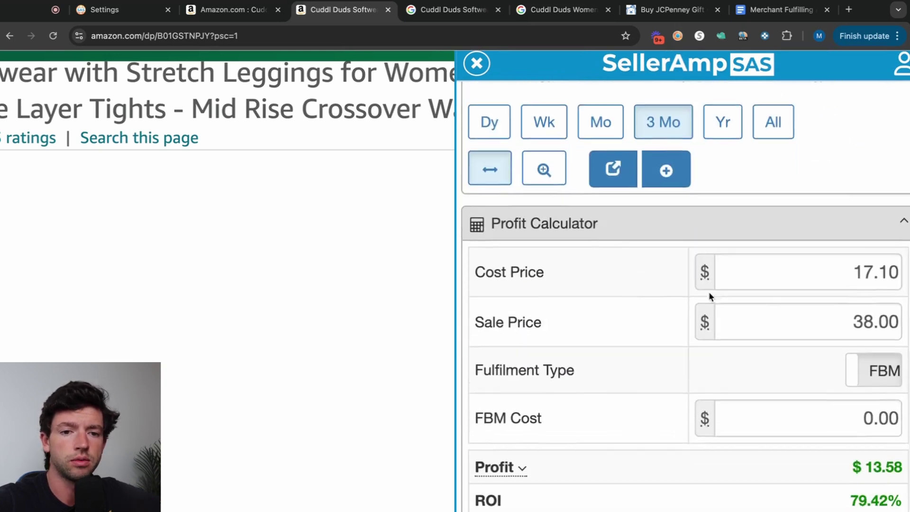
{"action": "left_click", "coordinate": [803, 408]}
{"action": "type", "text": "5"}
{"action": "left_click", "coordinate": [809, 374]}
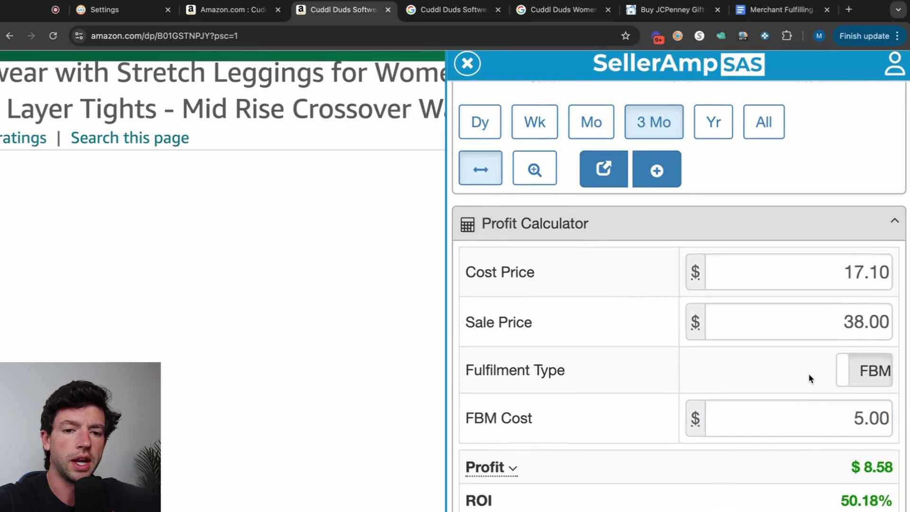
- Compare FBA against FBM, ending on FBM at 50.18% ROI, and shrink the page view
{"action": "scroll", "coordinate": [844, 351], "scroll_direction": "down", "scroll_amount": 2}
{"action": "left_click", "coordinate": [875, 328]}
{"action": "scroll", "coordinate": [877, 330], "scroll_direction": "down", "scroll_amount": 1}
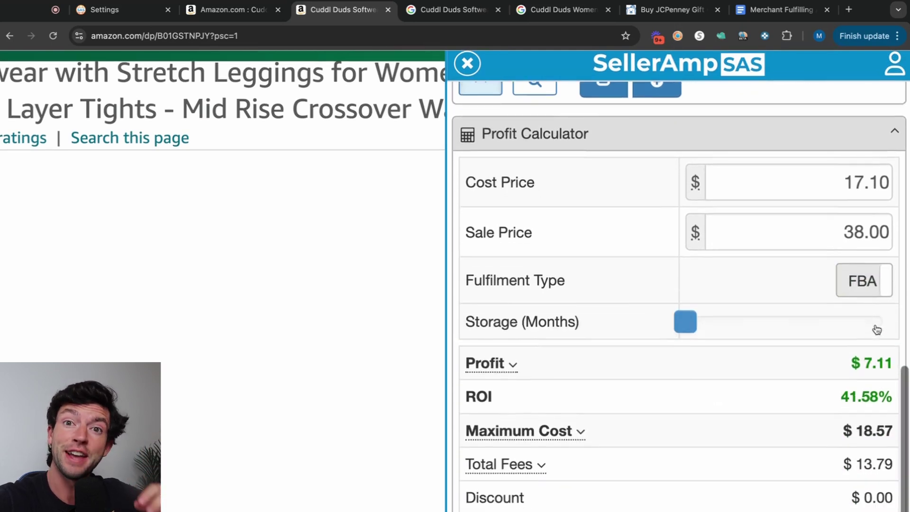
{"action": "left_click", "coordinate": [870, 284]}
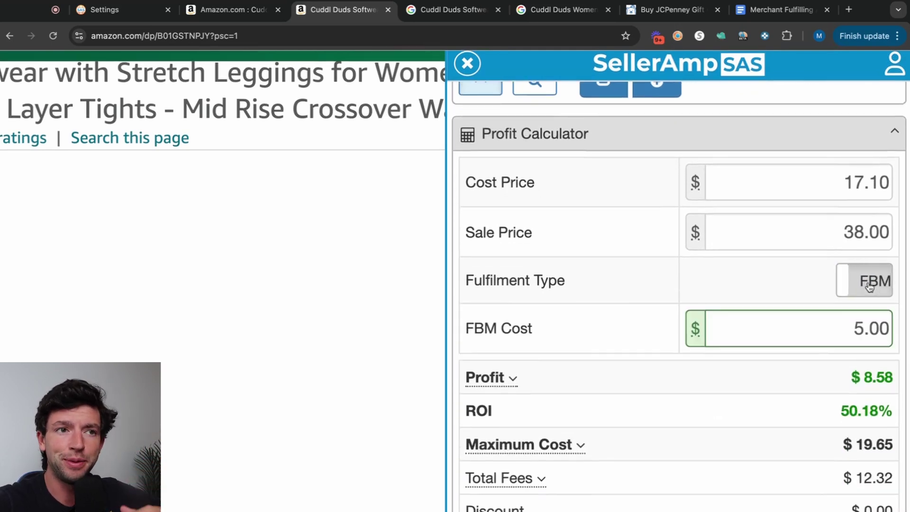
{"action": "key", "text": "super+0"}
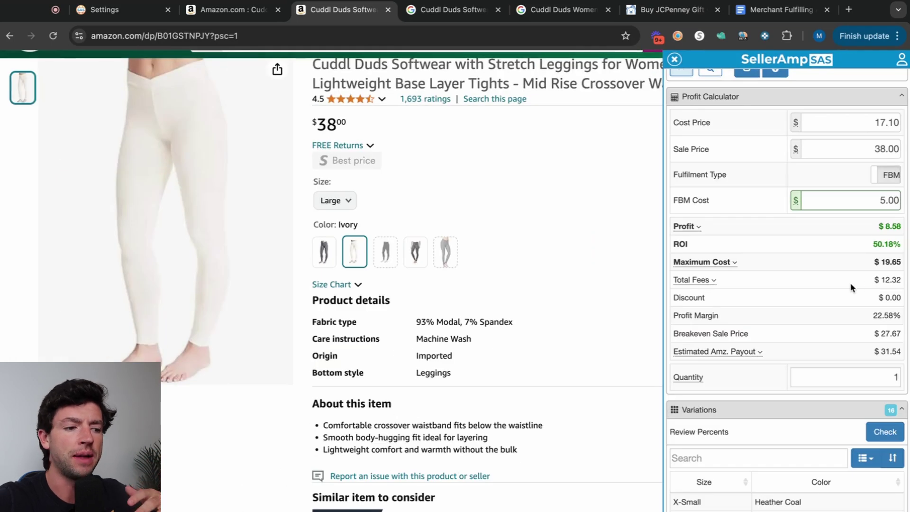